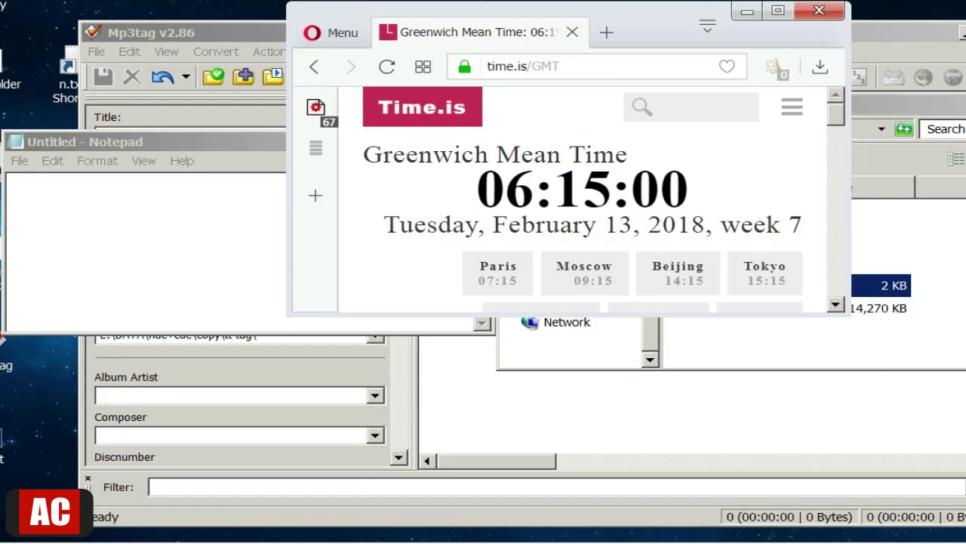
Step: Open a.cue from the flac+cue folder in Notepad, look through its contents and close it
click(748, 10)
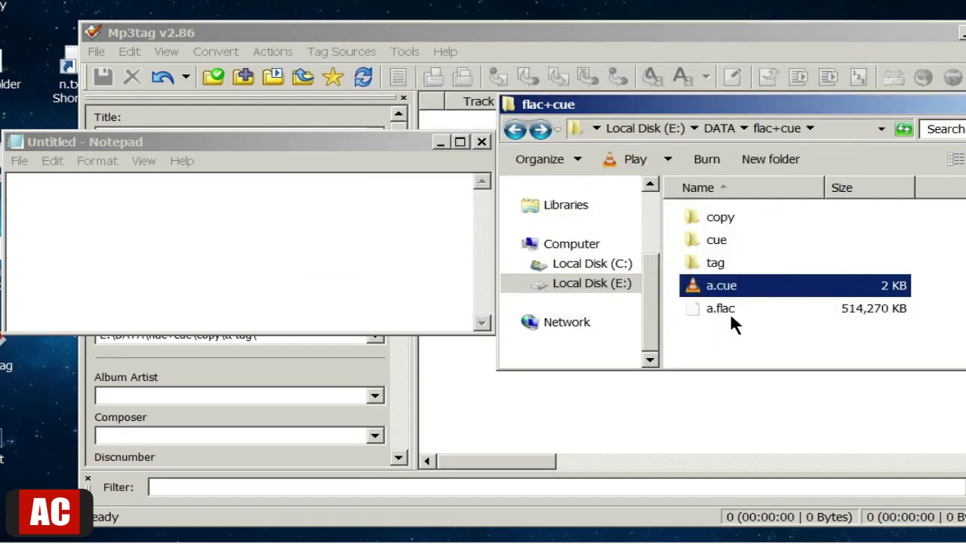
click(279, 259)
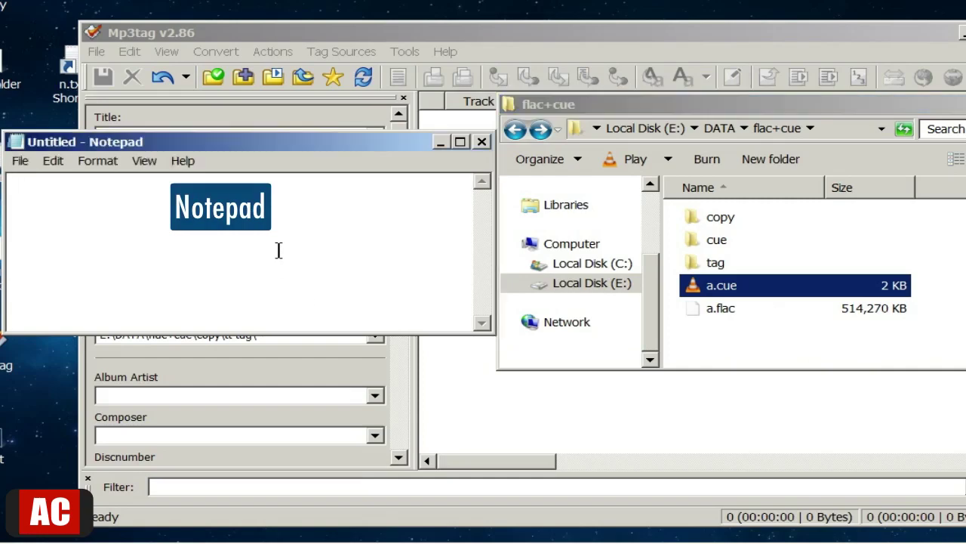
click(785, 324)
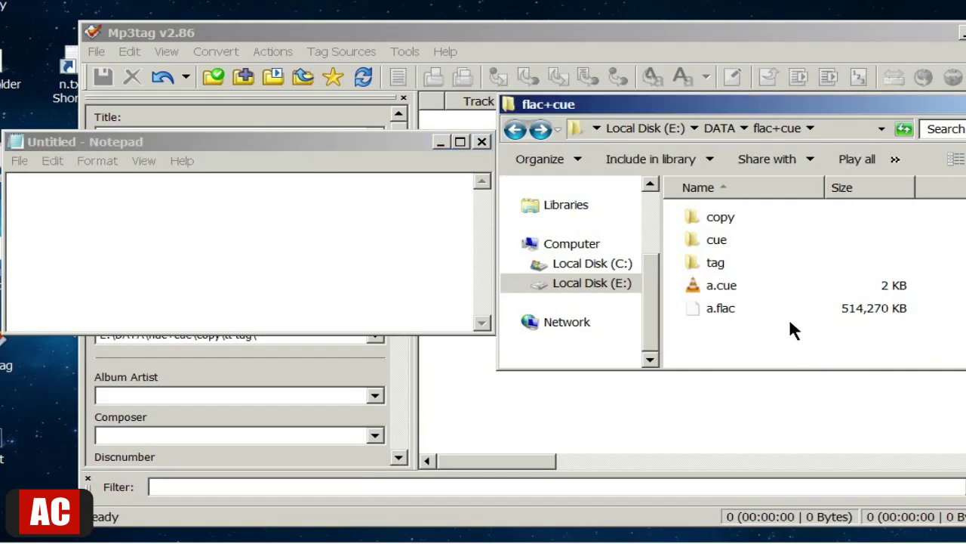
click(738, 291)
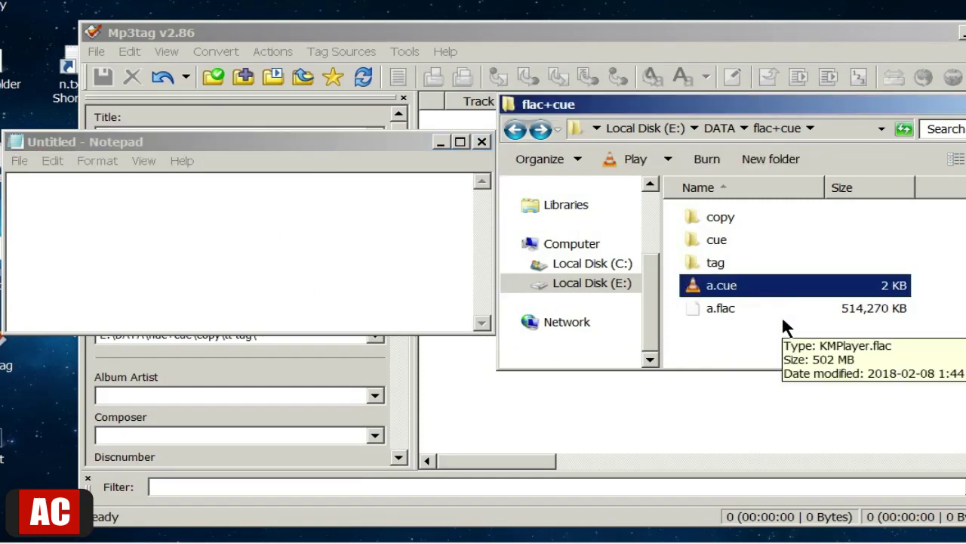
drag(761, 295, 306, 230)
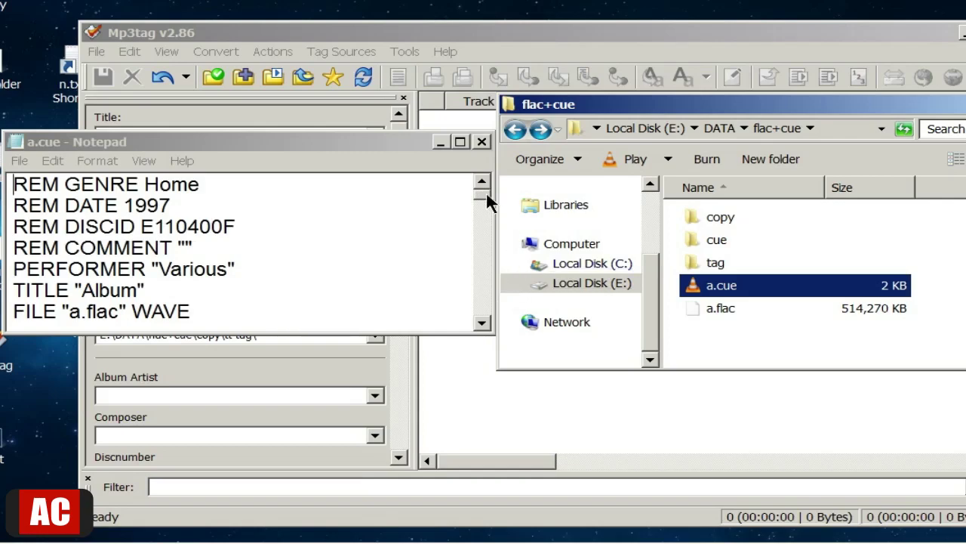
drag(485, 191, 478, 142)
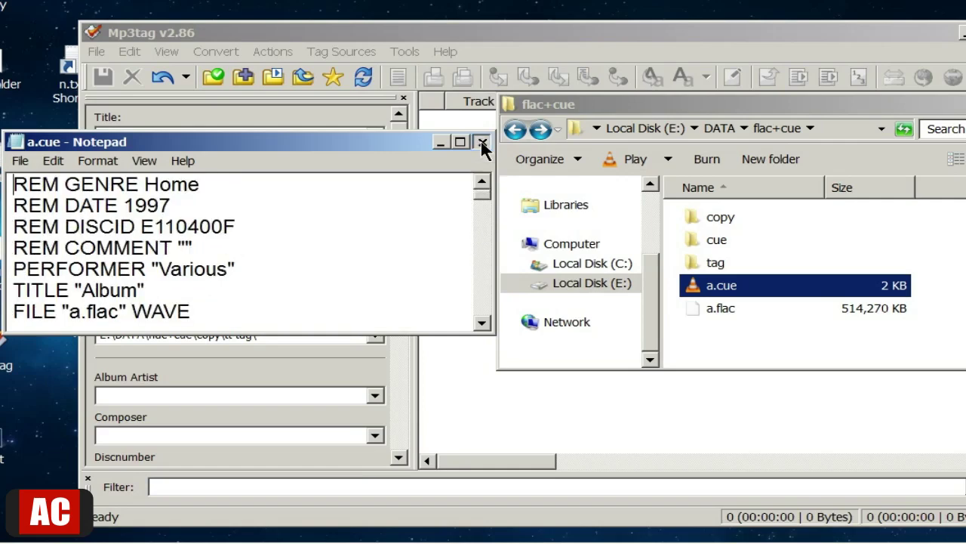
click(481, 142)
Step: Load a.cue from the flac+cue folder into the Mp3tag file list
click(444, 205)
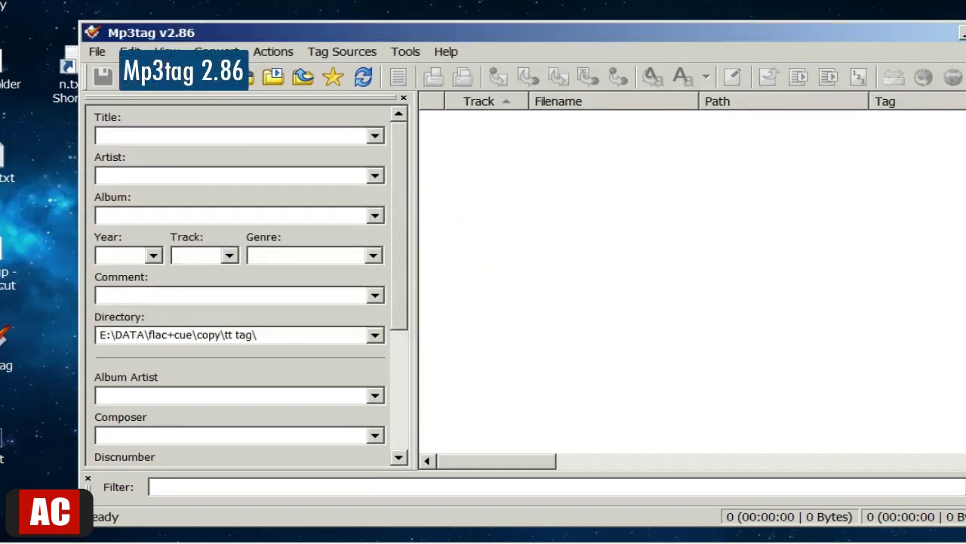
key(alt+Tab)
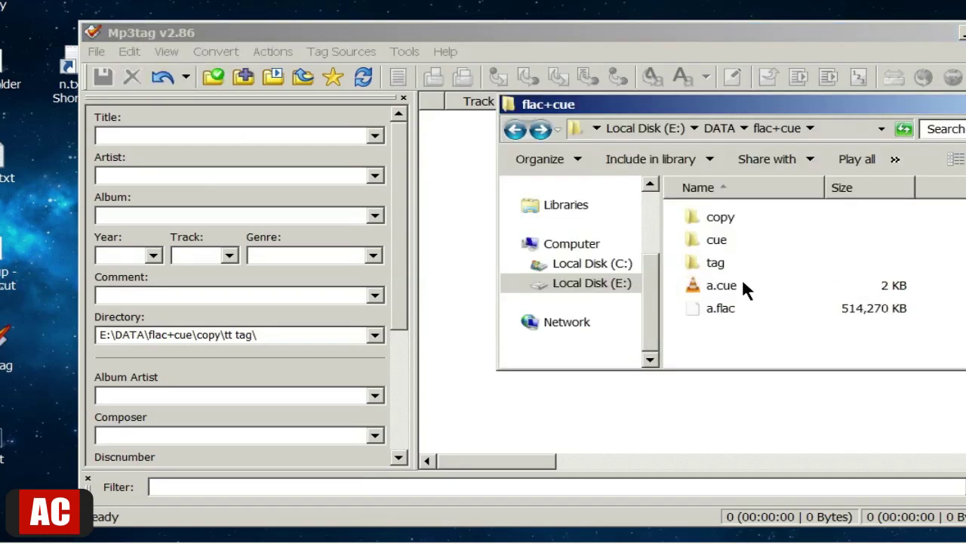
click(743, 285)
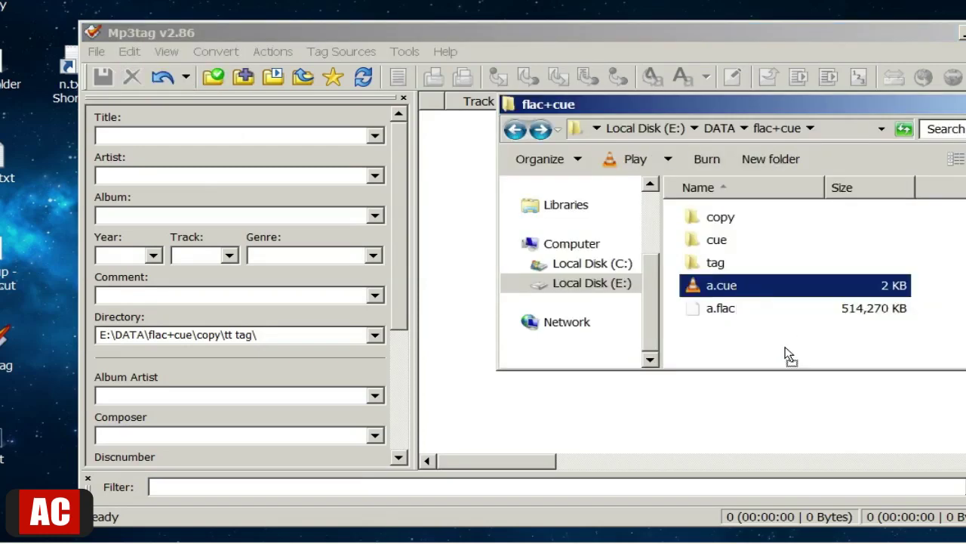
drag(785, 349, 453, 151)
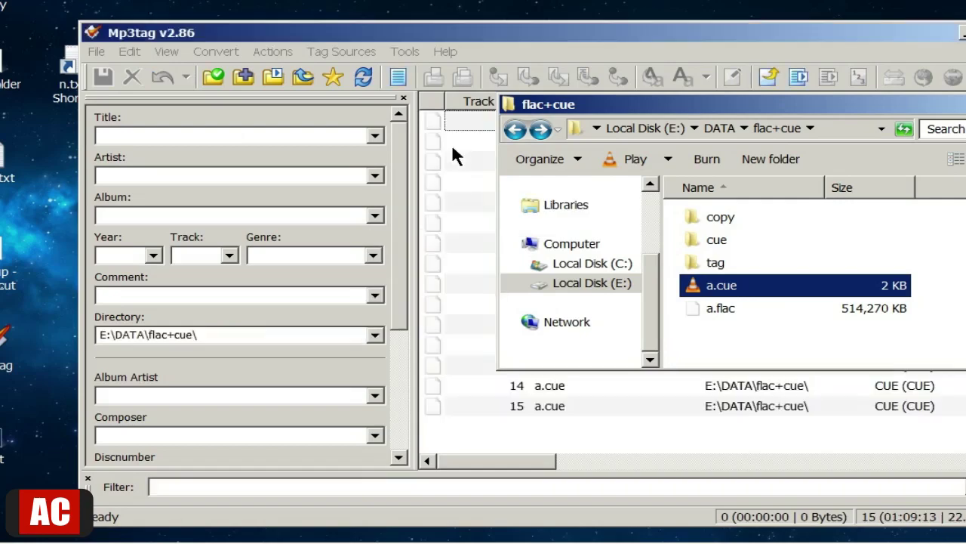
click(526, 33)
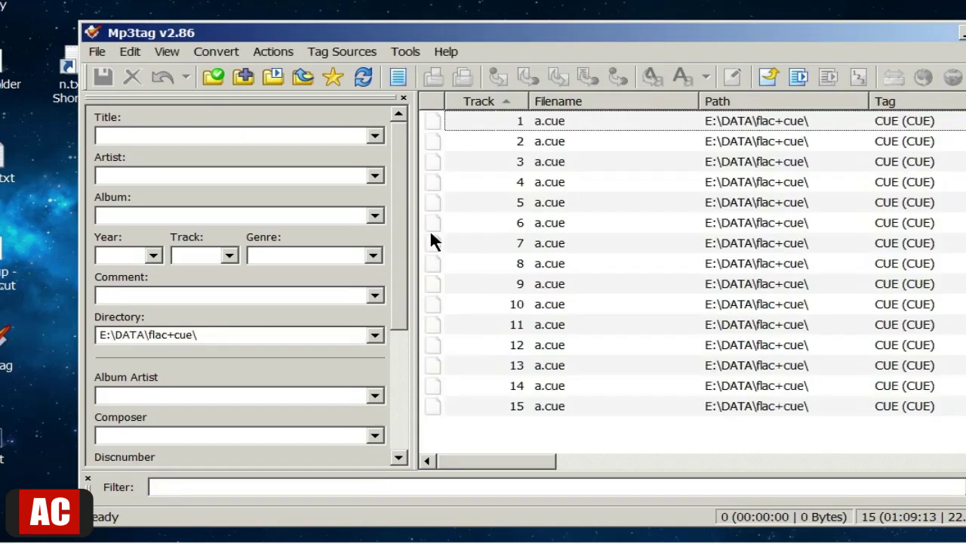
Step: Export the cue tracks with txt_taglist to E:\DATA\flac+cue\mp3tag2.txt without one file per directory, then review the exported file and close it
click(97, 50)
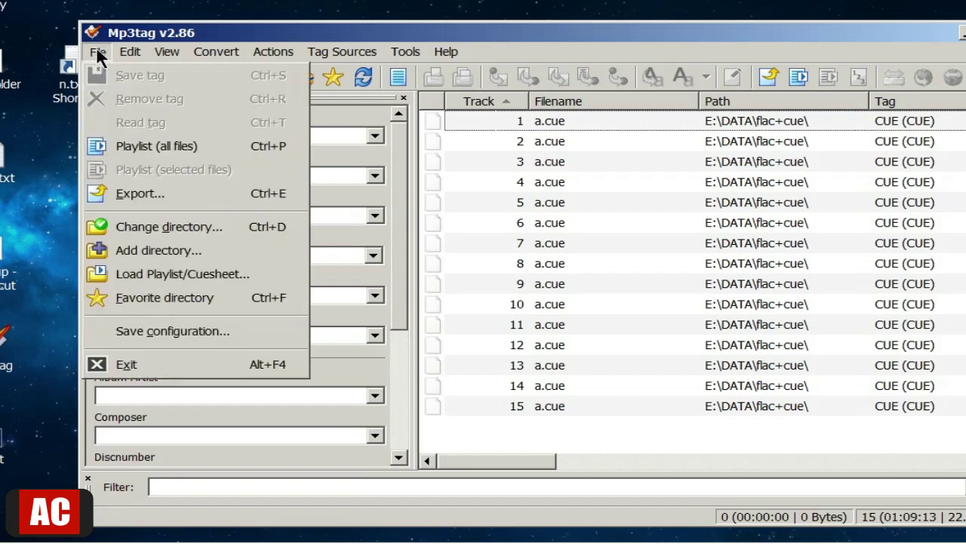
click(95, 194)
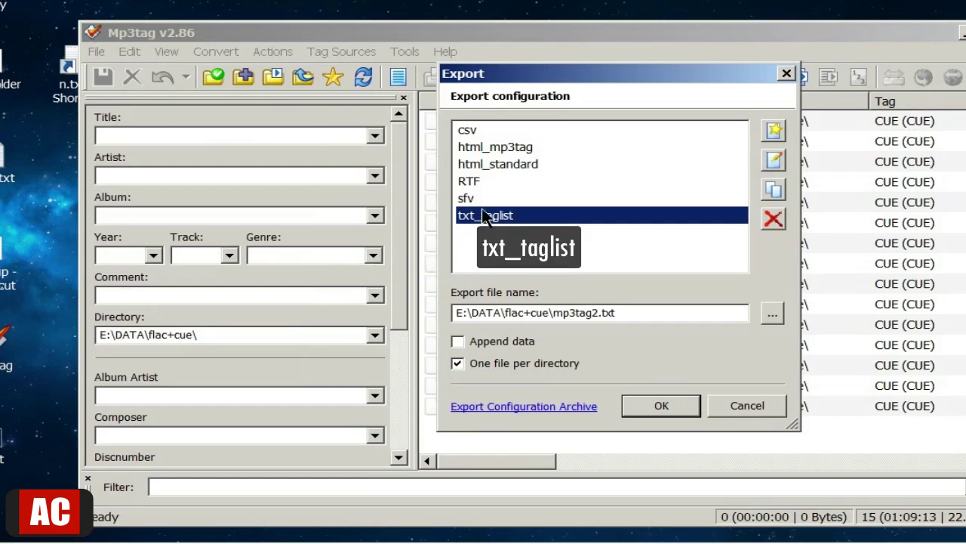
click(530, 362)
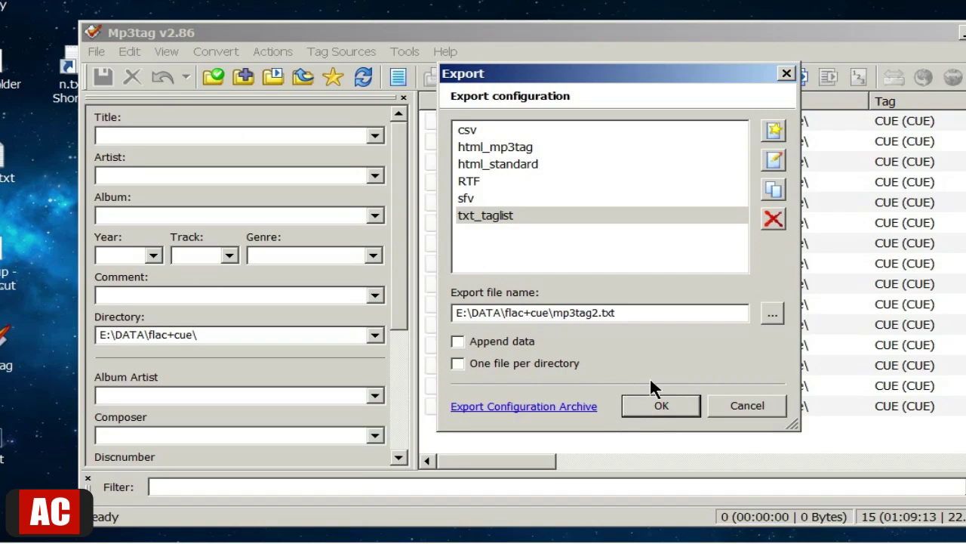
click(647, 403)
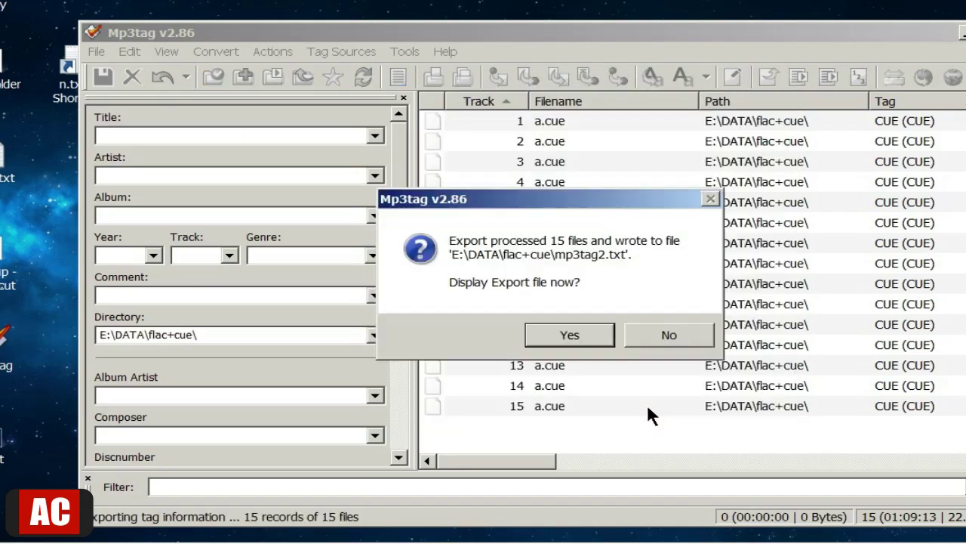
click(574, 335)
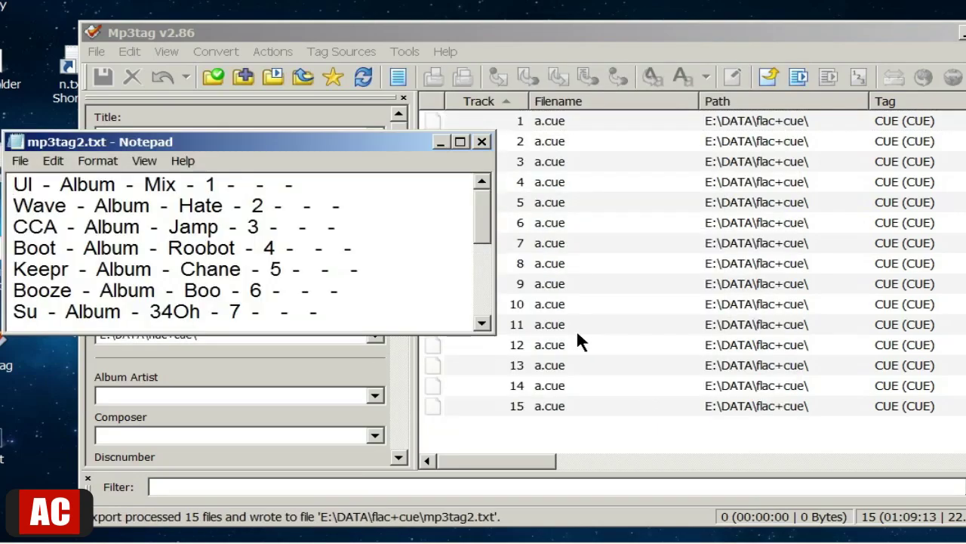
drag(479, 217, 484, 168)
click(483, 142)
Step: Remove all a.cue tracks from the Mp3tag file list
click(565, 212)
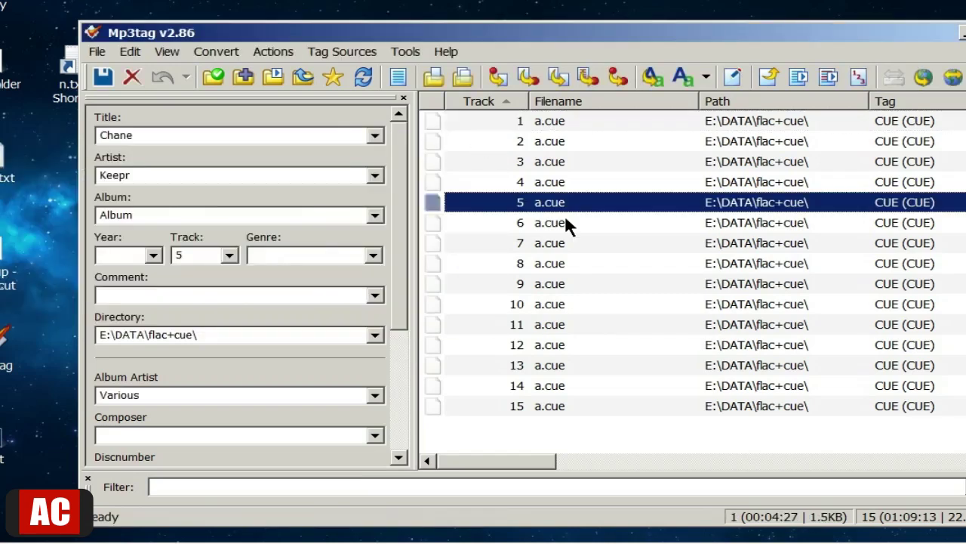
key(ctrl+a)
key(Delete)
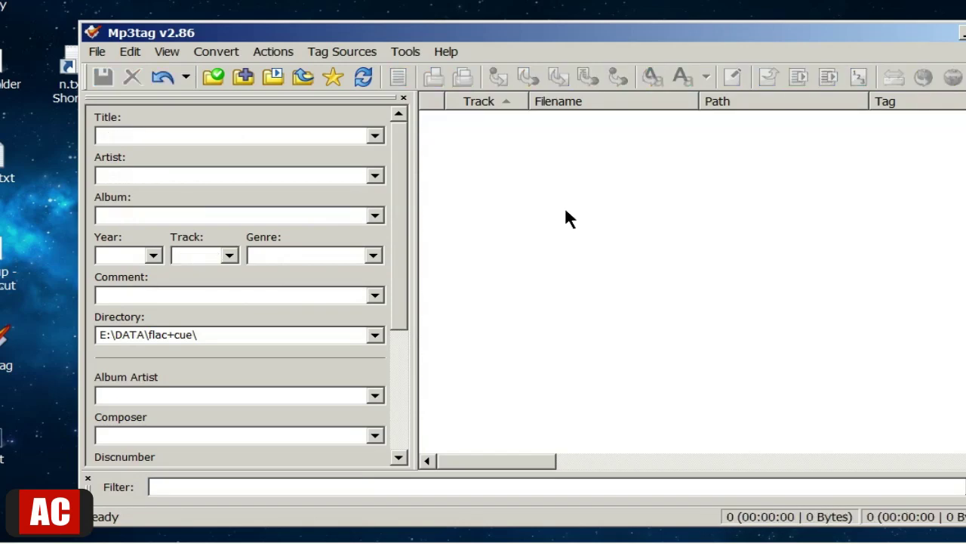
Step: Load all FLAC files from the tag subfolder of flac+cue into Mp3tag
key(alt+Tab)
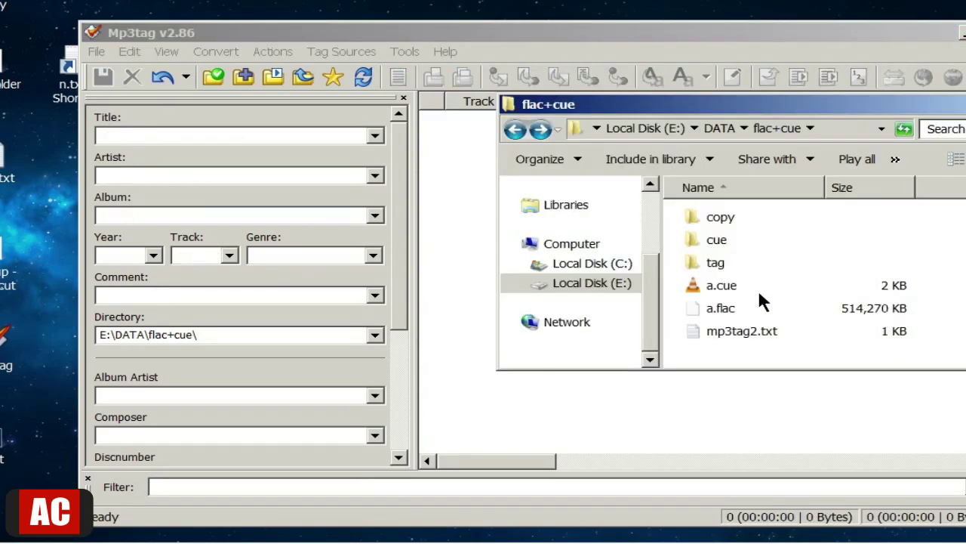
double_click(692, 260)
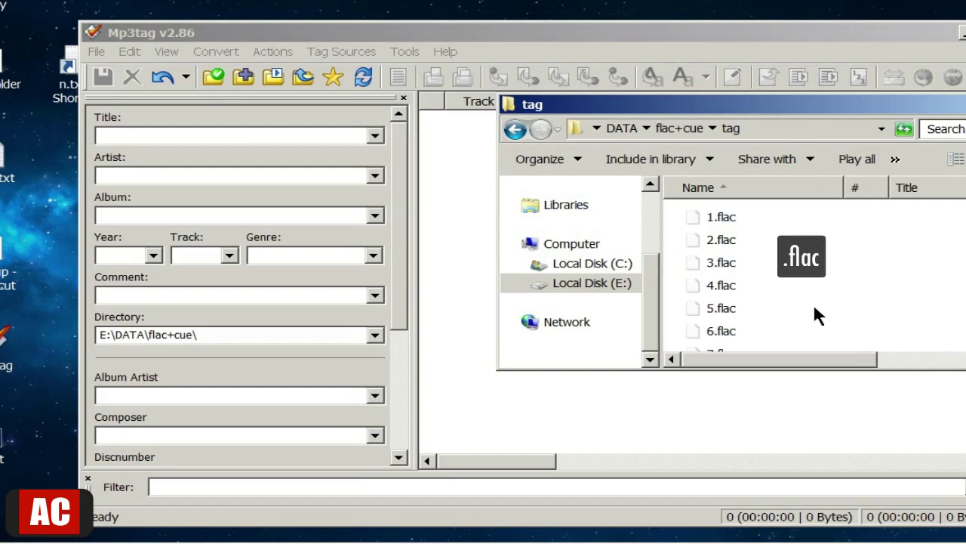
key(ctrl+a)
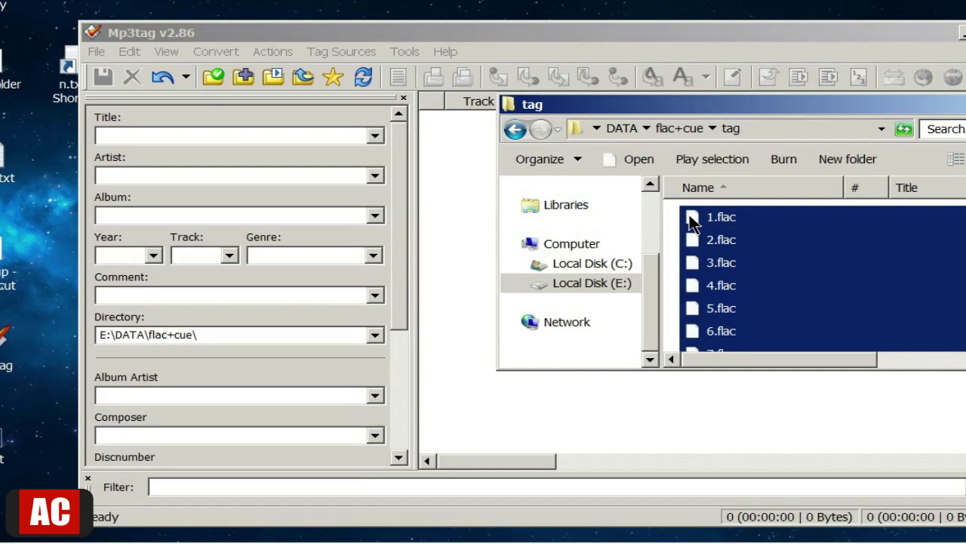
drag(691, 223, 453, 218)
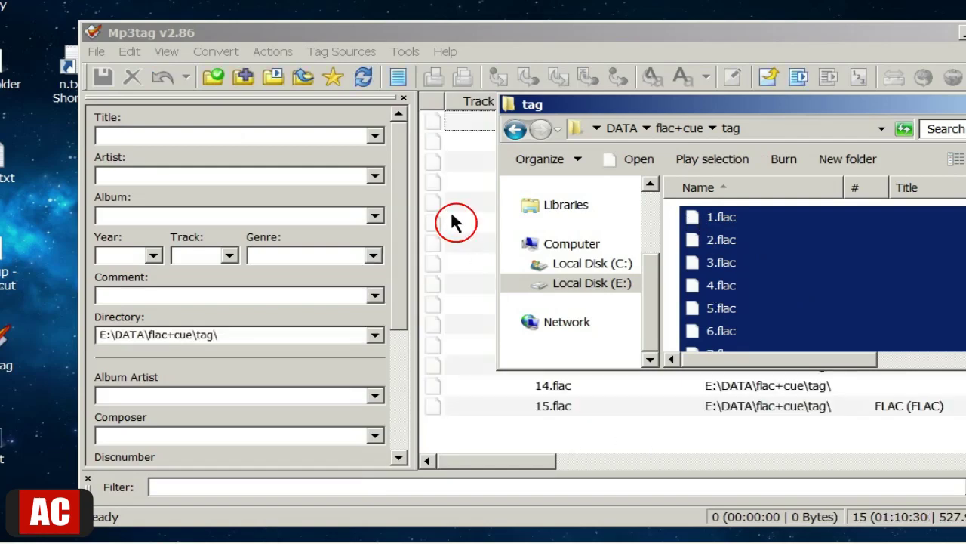
click(761, 32)
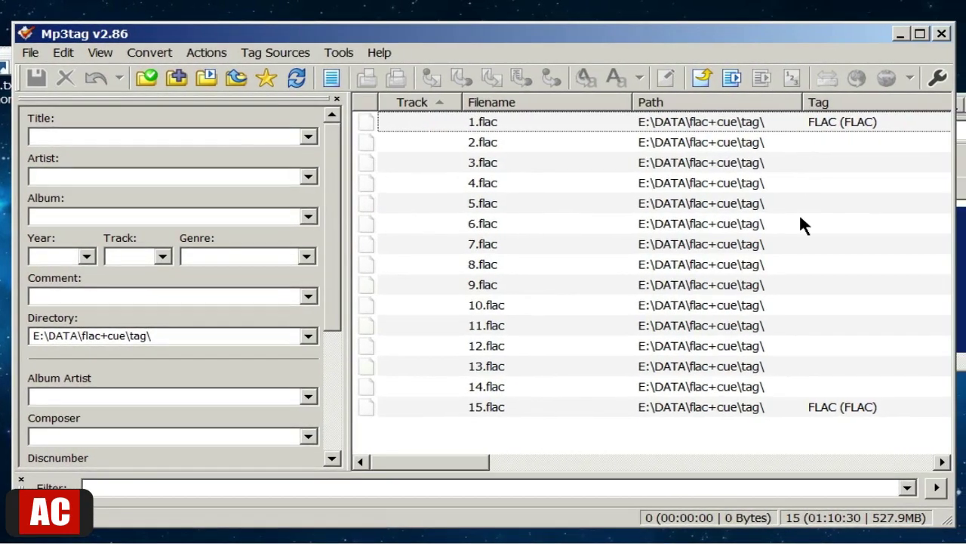
Step: Import tags from E:\DATA\flac+cue\mp3tag2.txt into all listed FLAC files using the format string %artist% - %album% - %title% - %track% %dummy%
drag(528, 460, 569, 461)
drag(503, 462, 427, 469)
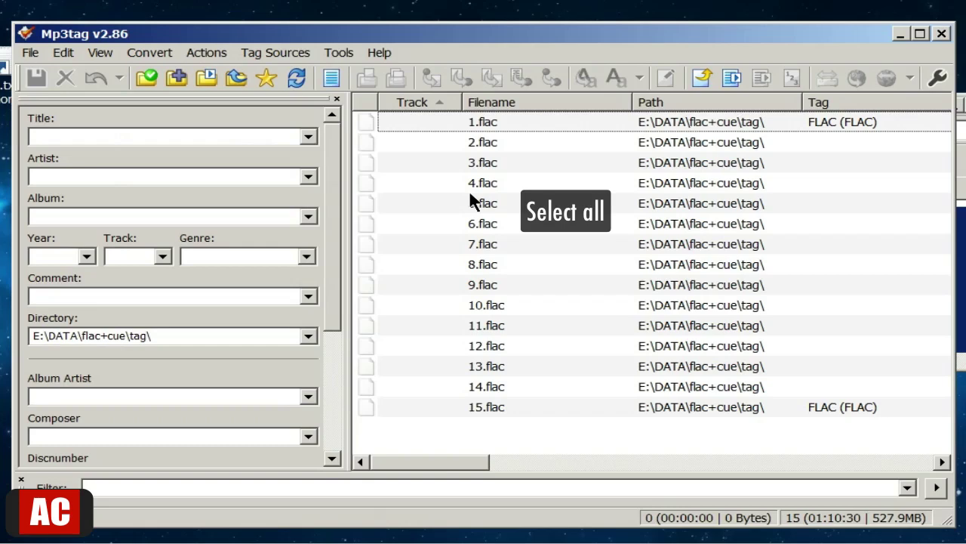
key(ctrl+a)
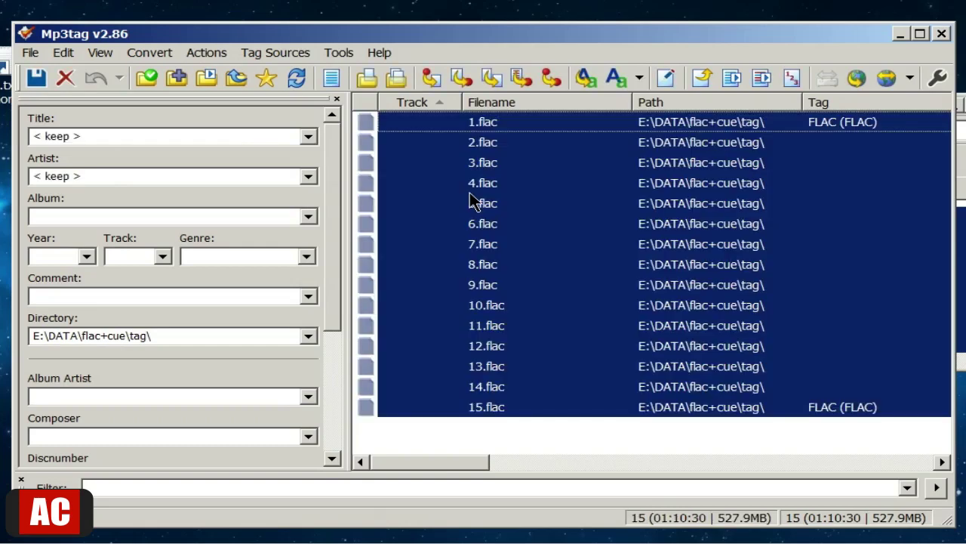
click(155, 52)
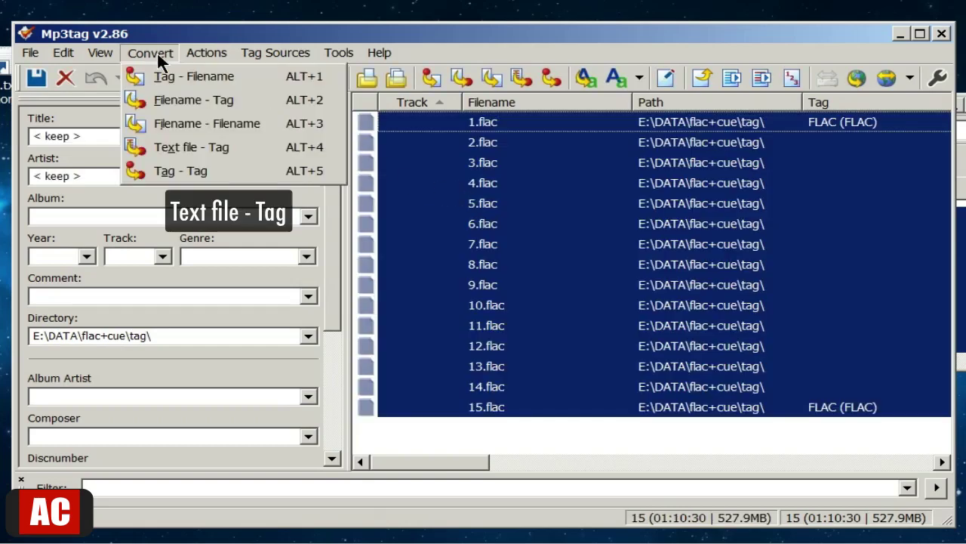
click(161, 150)
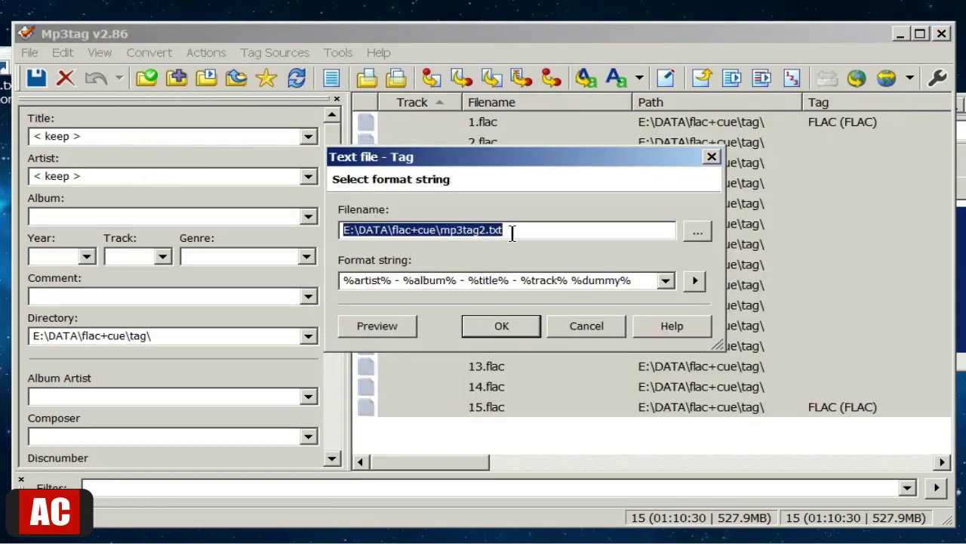
click(481, 330)
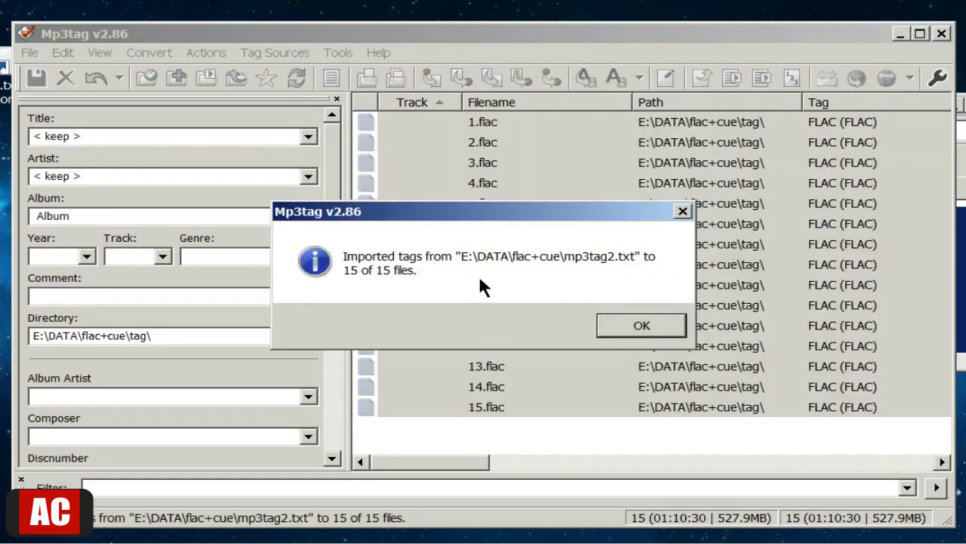
click(661, 326)
Step: Save the imported tags in all selected FLAC files
drag(474, 461, 412, 464)
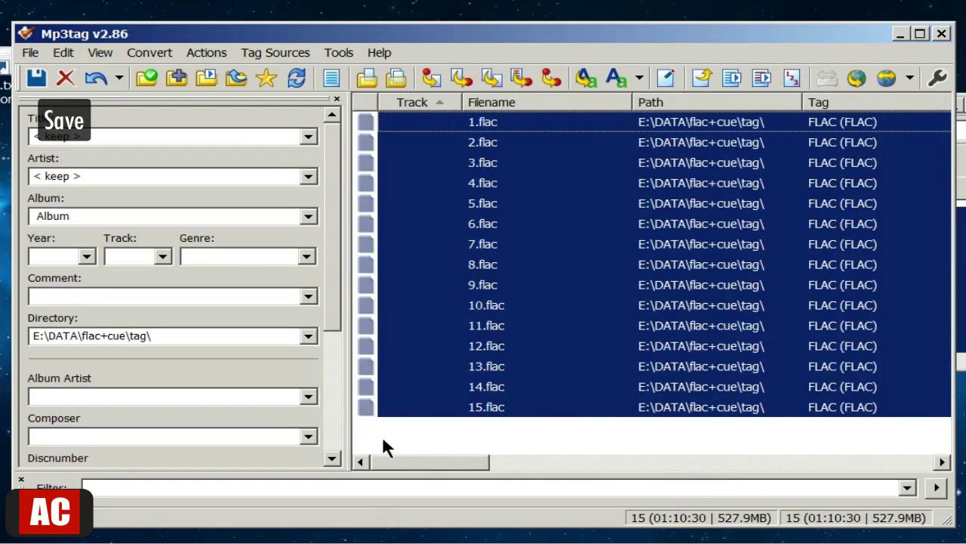
click(42, 89)
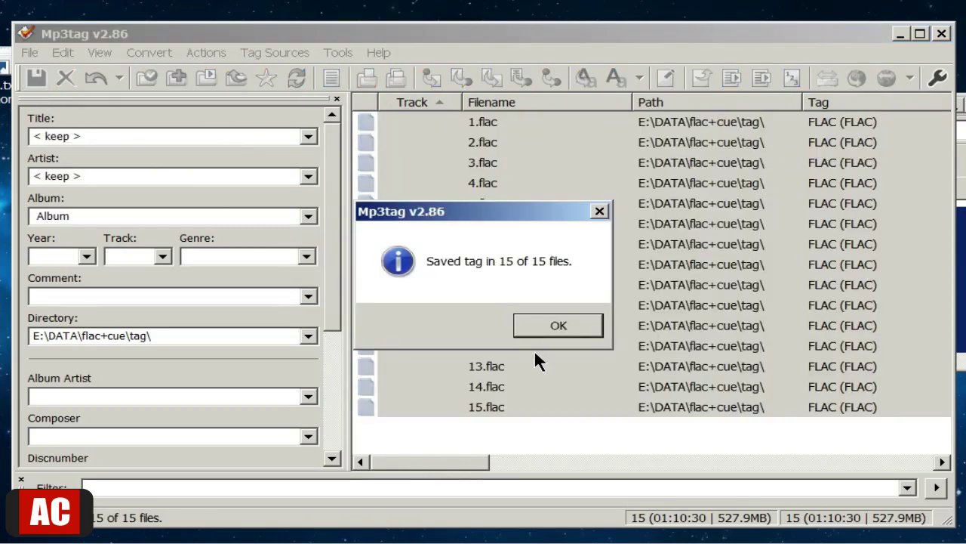
click(555, 325)
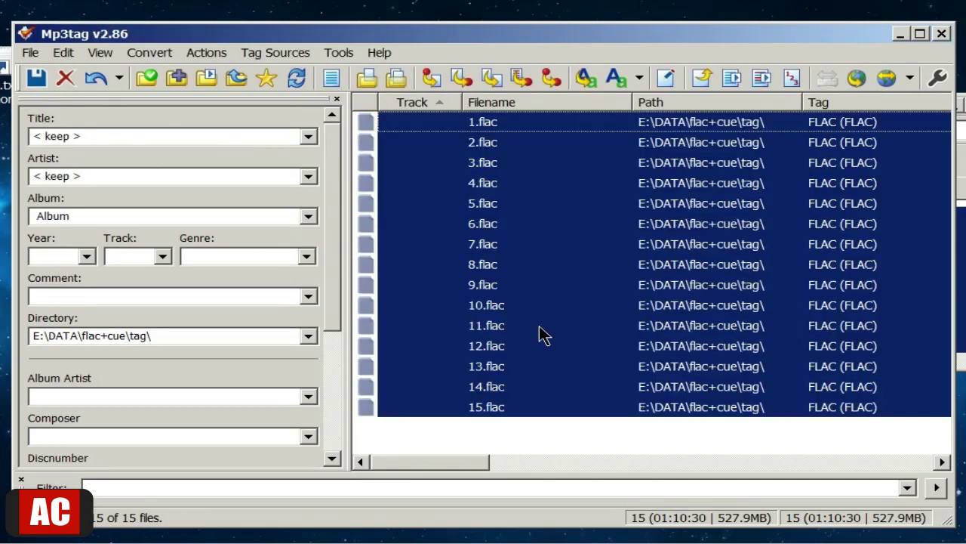
Step: Open the Tag - Filename conversion for all selected FLAC files
click(148, 53)
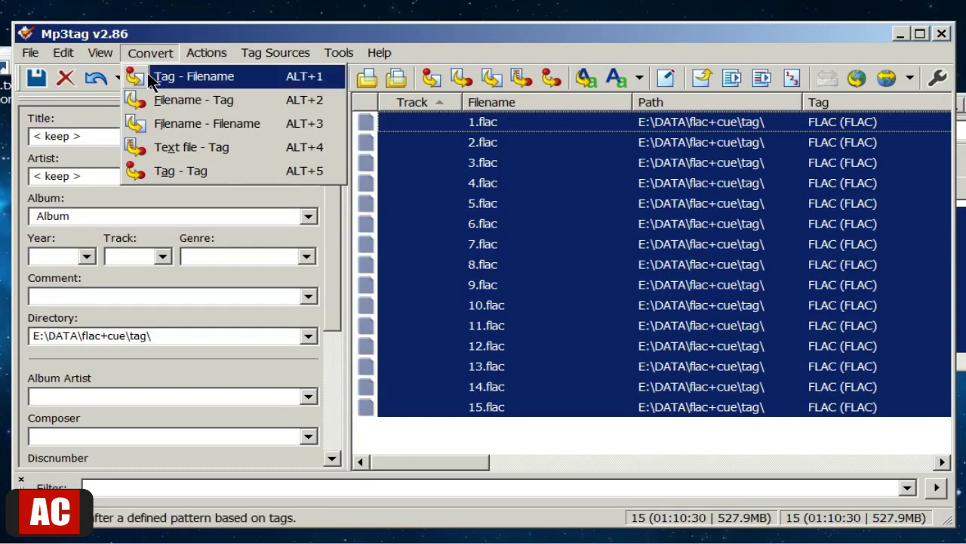
click(147, 72)
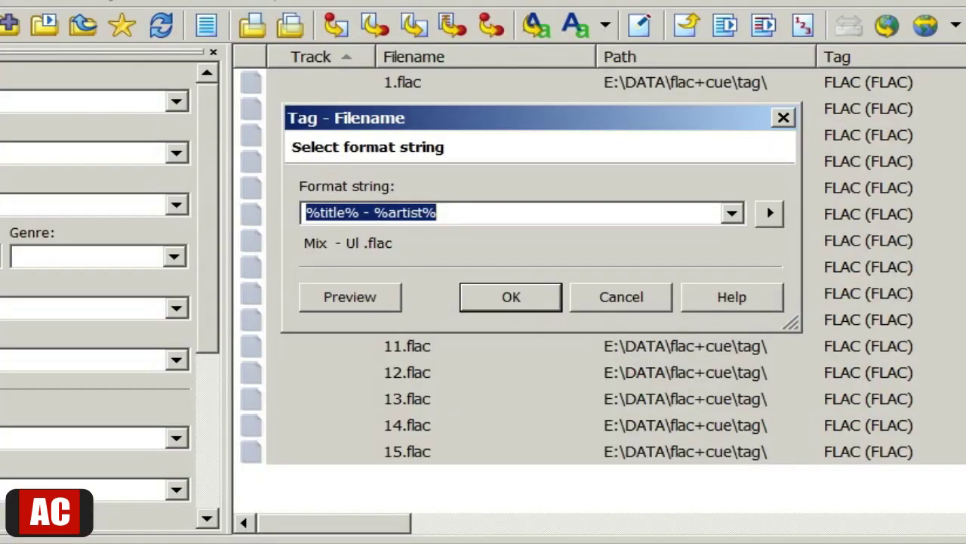
Step: Extend the filename format string to %title% - %artist% - %track% - %album%
click(567, 220)
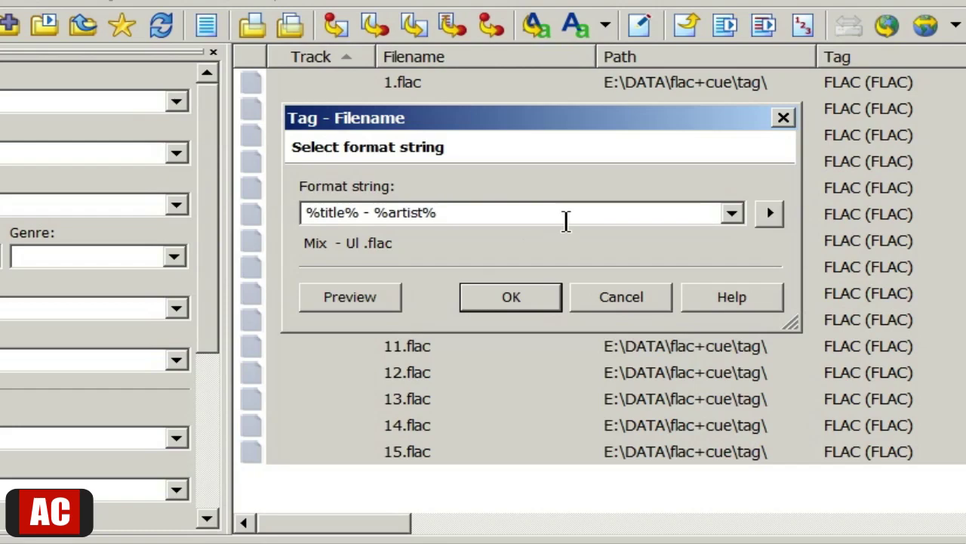
text(-)
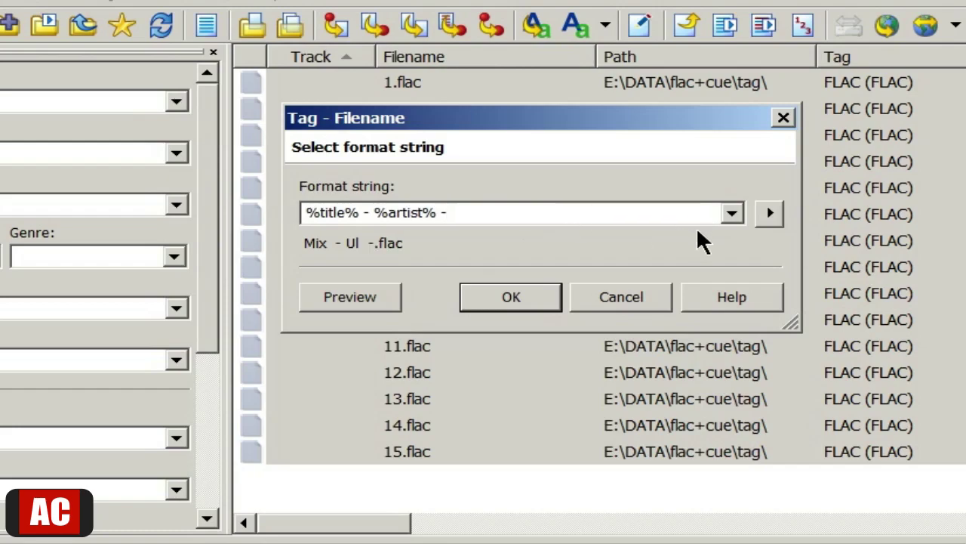
click(769, 213)
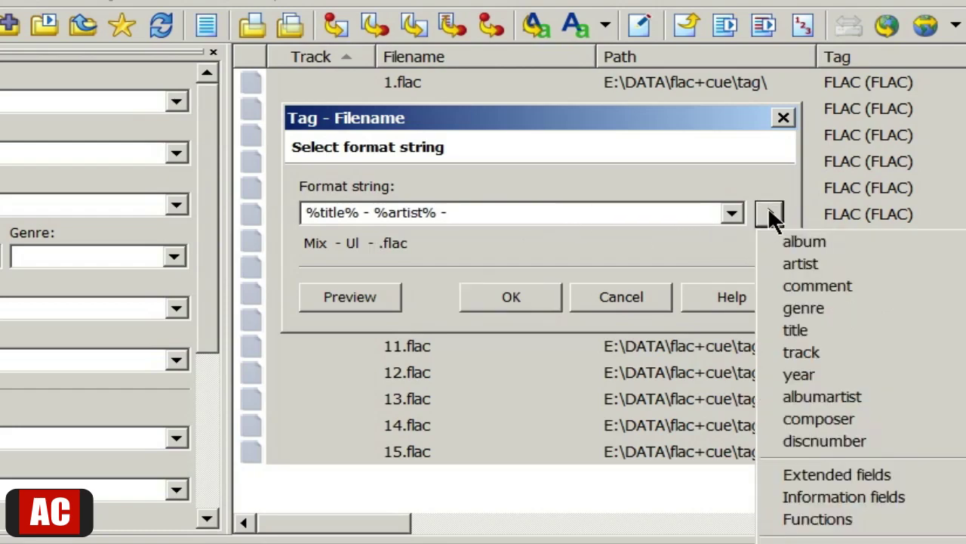
click(790, 350)
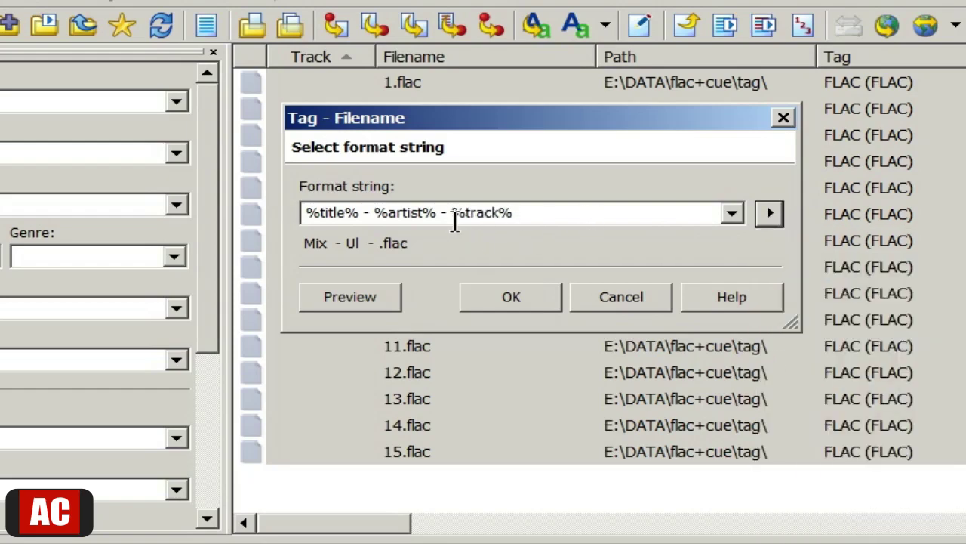
text(-)
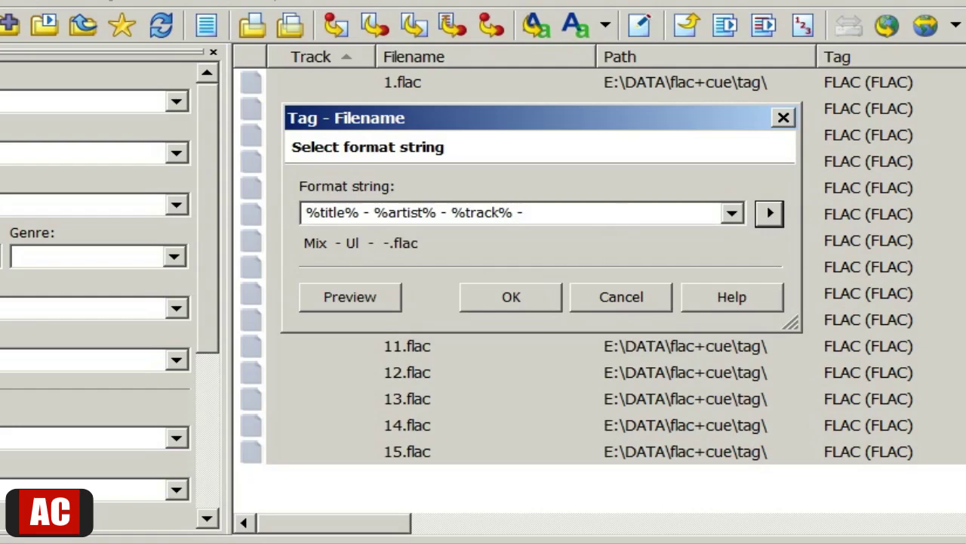
click(776, 220)
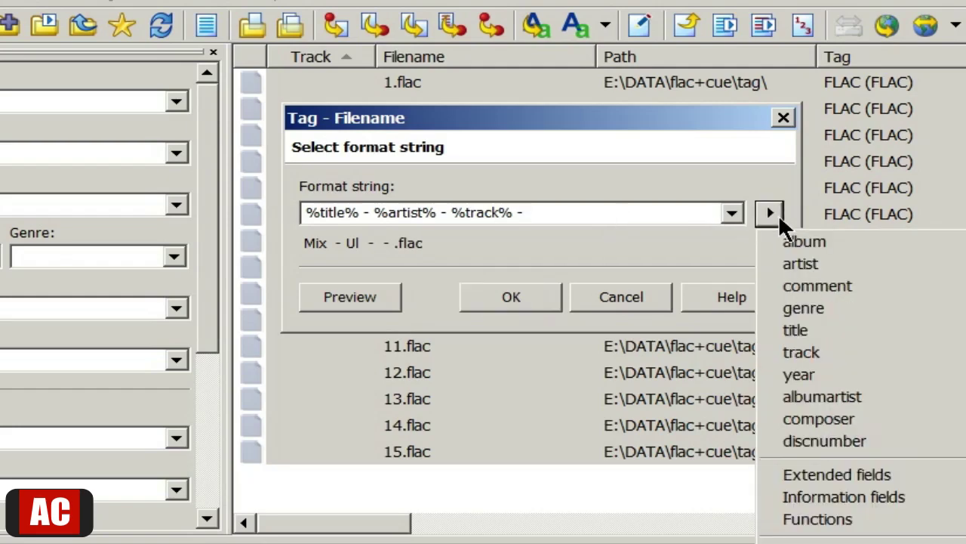
click(785, 240)
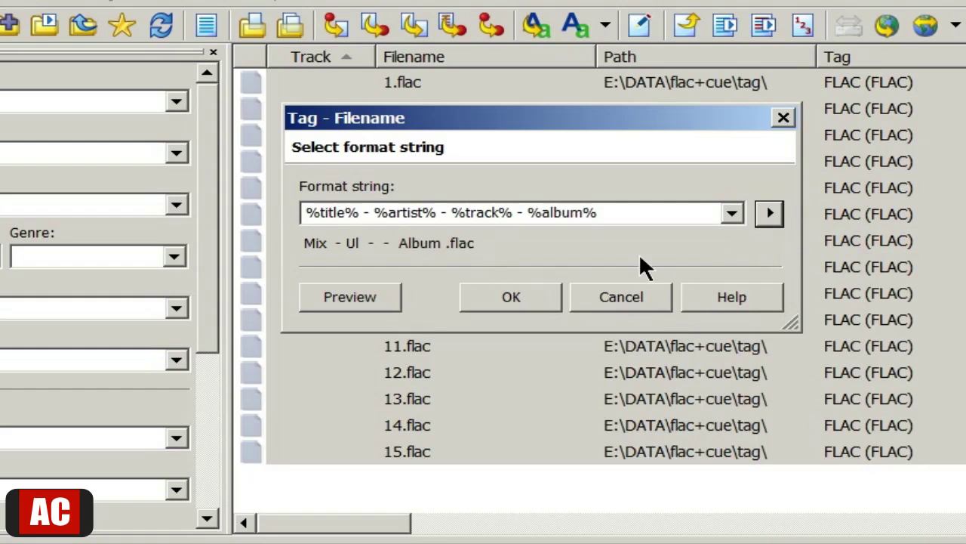
Step: Remove the track and album fields from the format string, leaving %title% - %artist%
key(BackSpace)
key(BackSpace)
key(BackSpace)
key(BackSpace)
key(BackSpace)
key(BackSpace)
key(BackSpace)
key(BackSpace)
key(BackSpace)
key(BackSpace)
key(BackSpace)
key(BackSpace)
key(BackSpace)
key(BackSpace)
key(BackSpace)
key(BackSpace)
key(BackSpace)
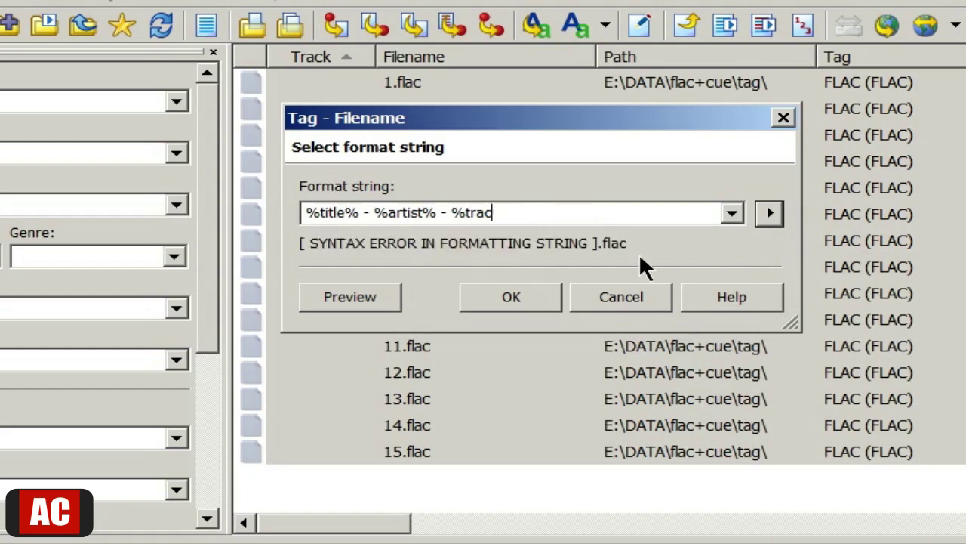
key(BackSpace)
key(BackSpace)
key(BackSpace)
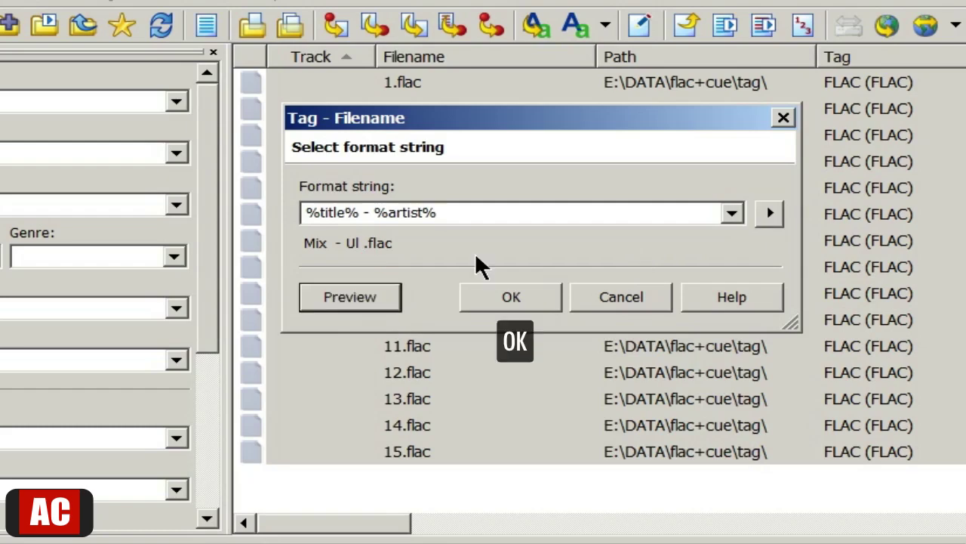
Step: Rename all selected FLAC files with the format string %title% - %artist% and save their tags
click(508, 295)
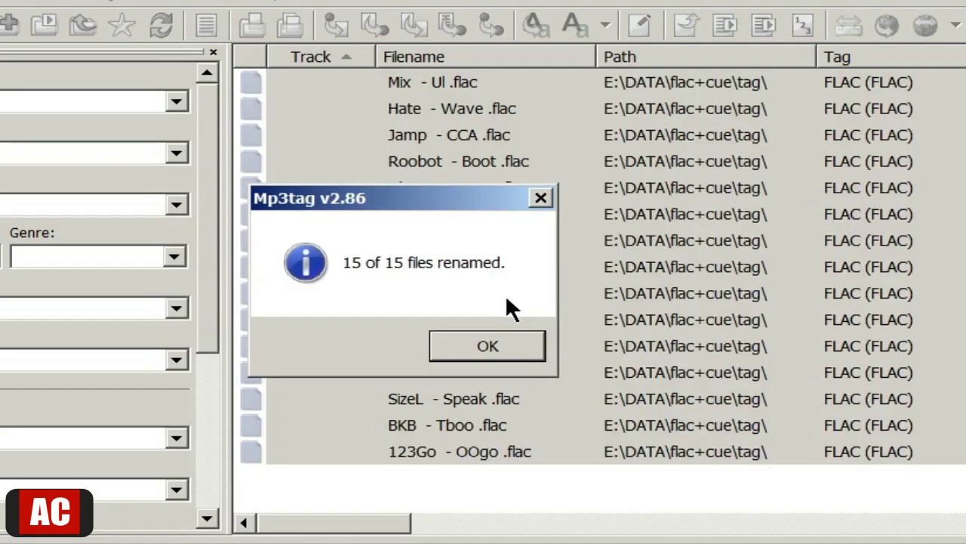
click(495, 348)
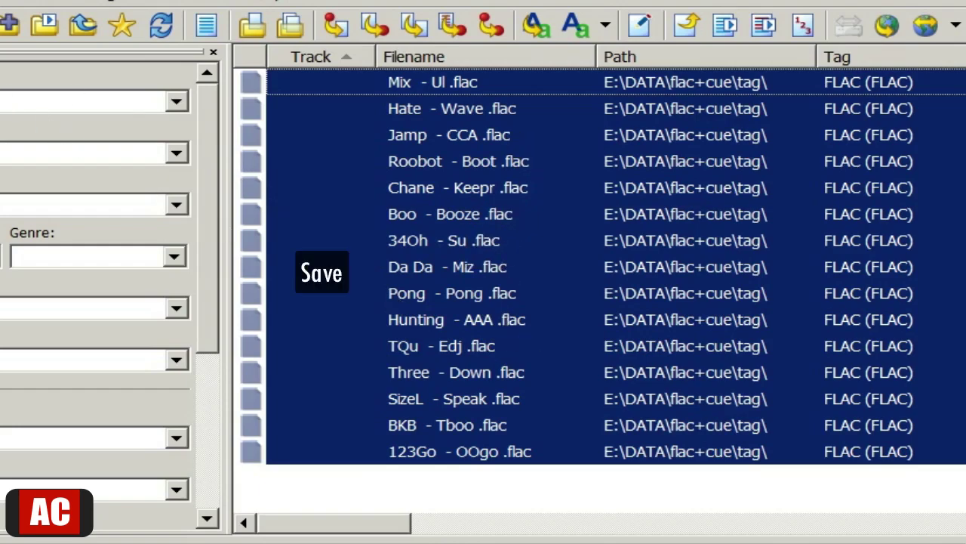
key(ctrl+s)
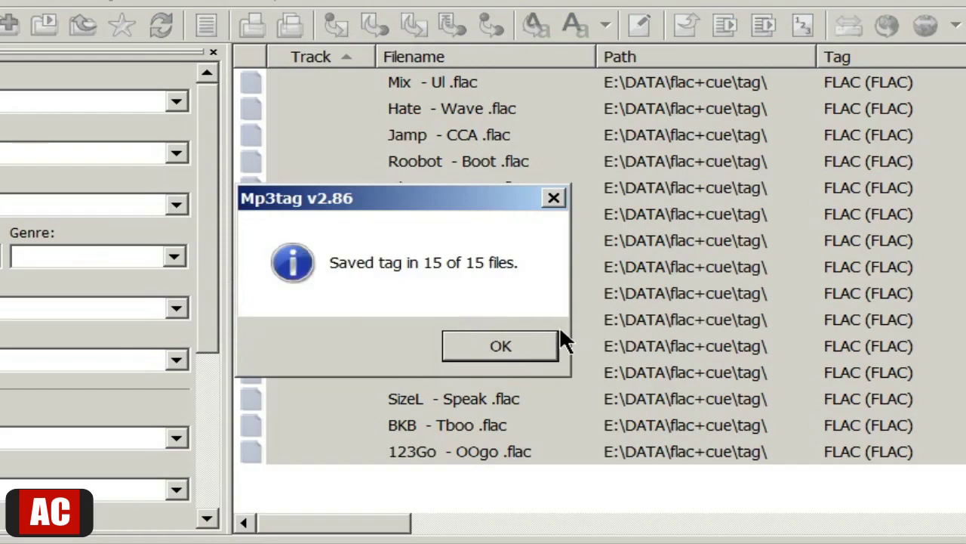
click(545, 346)
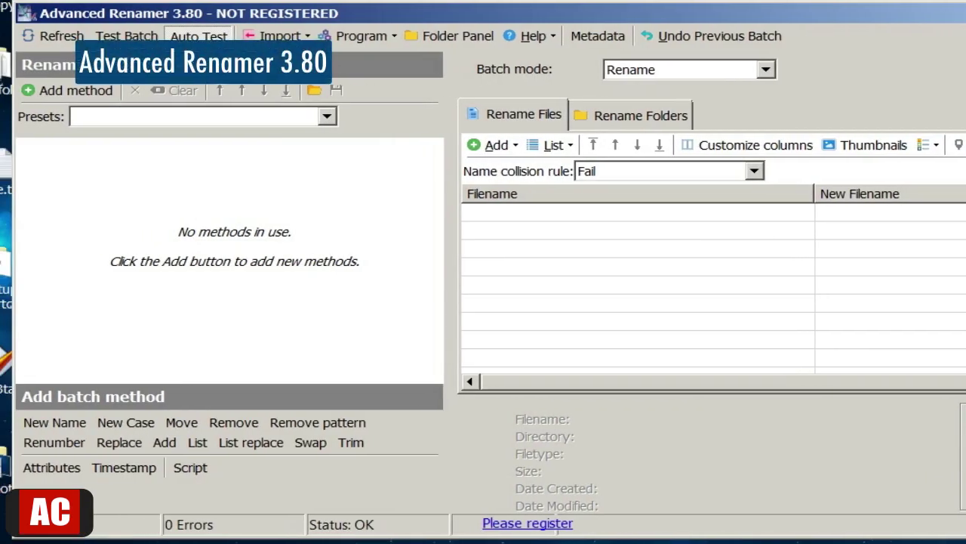
Step: Add all FLAC files from the tag subfolder of flac+cue to the Rename Files list in Advanced Renamer
key(alt+Tab)
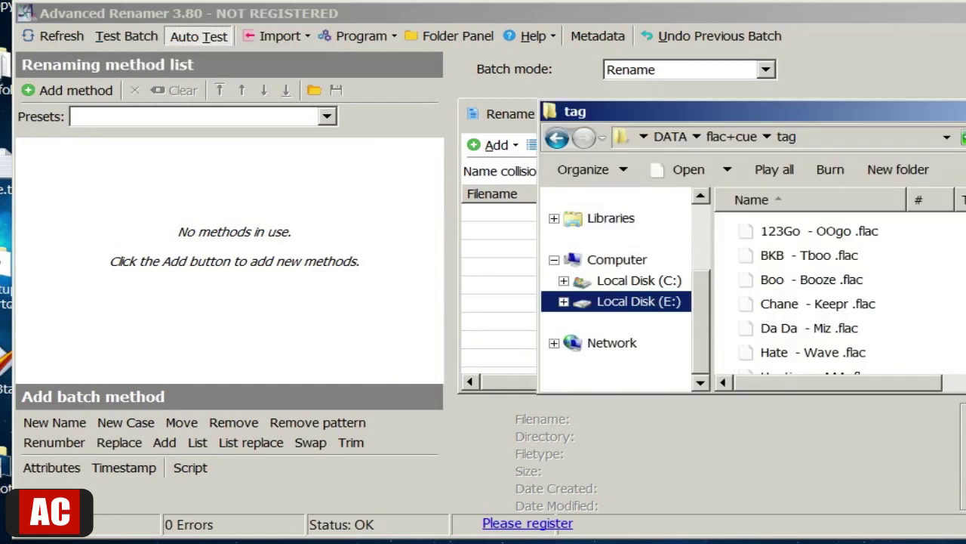
key(ctrl+a)
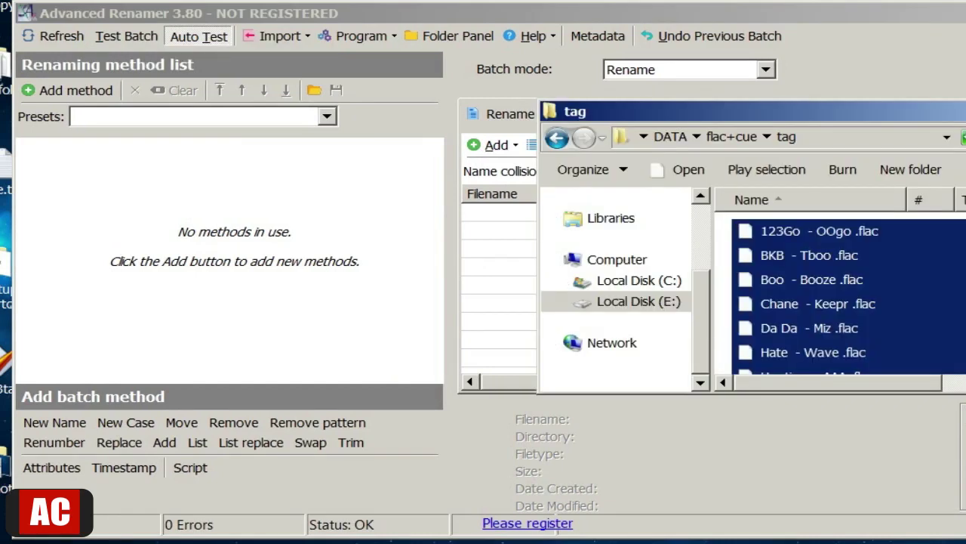
drag(928, 237, 495, 230)
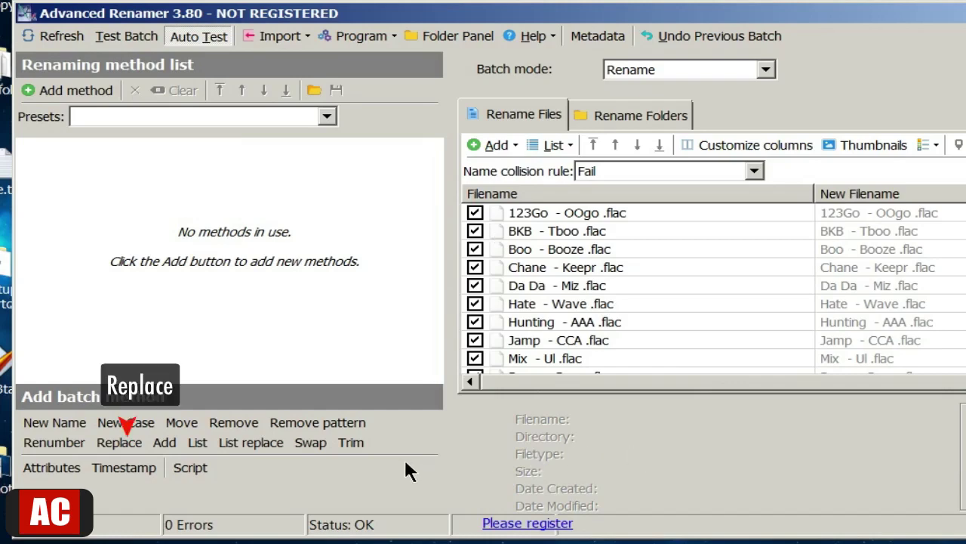
Step: Add a Replace method applied to Name and extension that replaces " .flac" (with a leading space) with ".flac", and collapse it
click(124, 442)
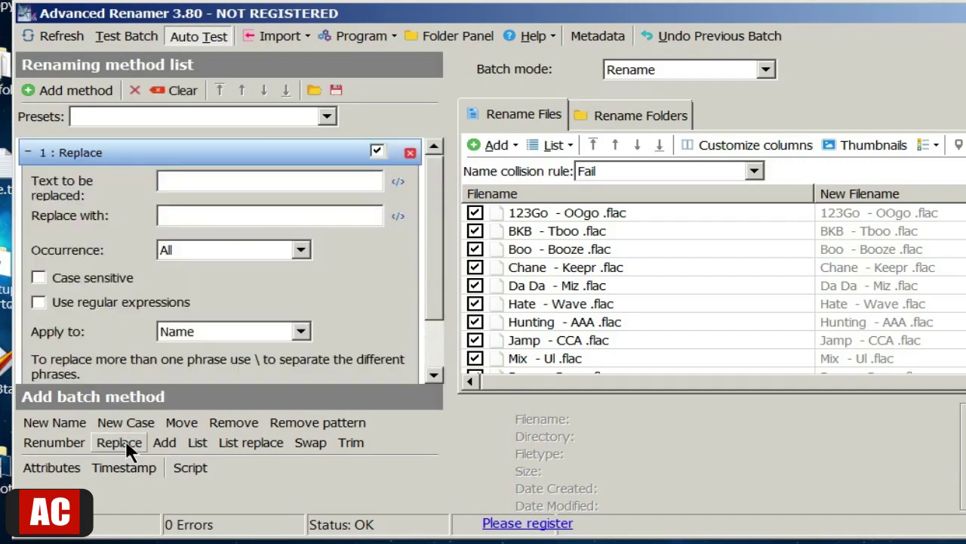
click(301, 332)
click(293, 380)
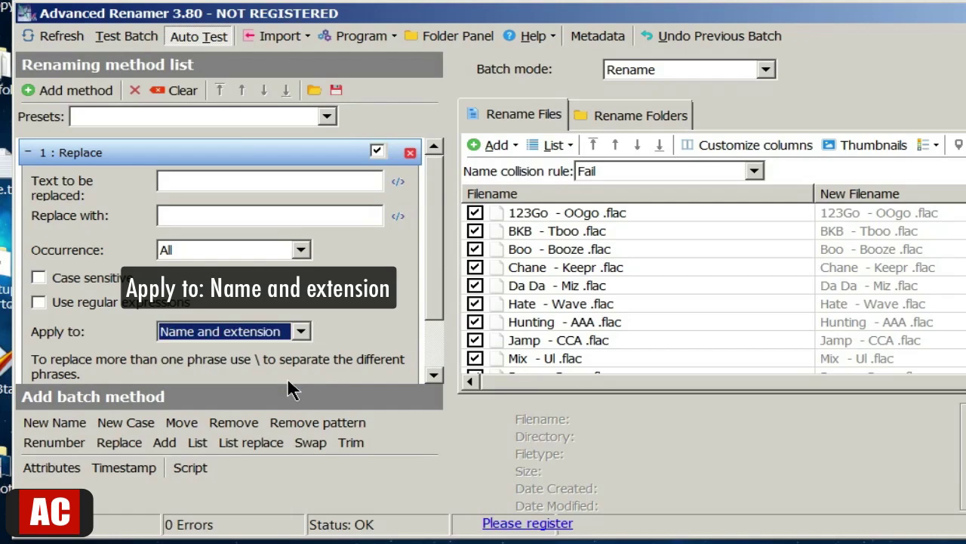
click(258, 179)
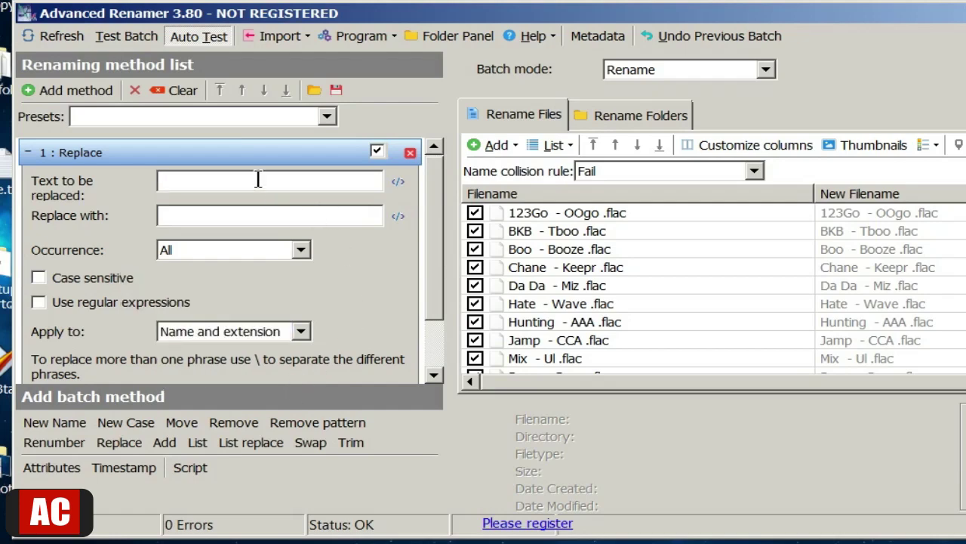
text(.f)
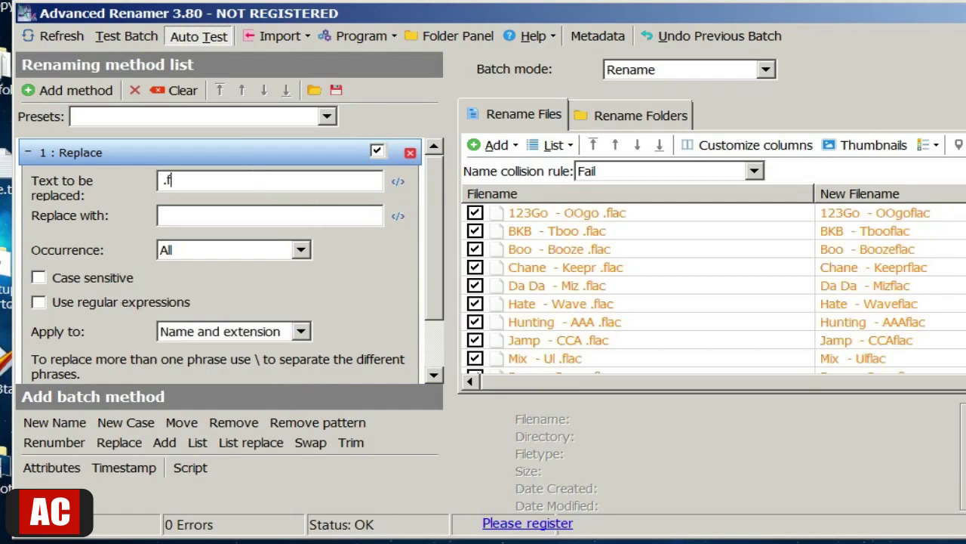
text(lac)
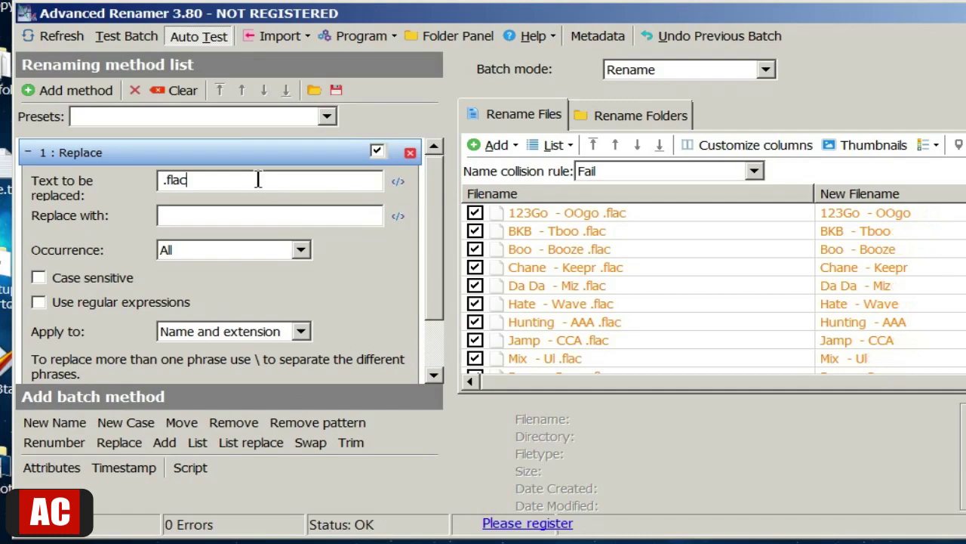
click(215, 216)
text(.flac)
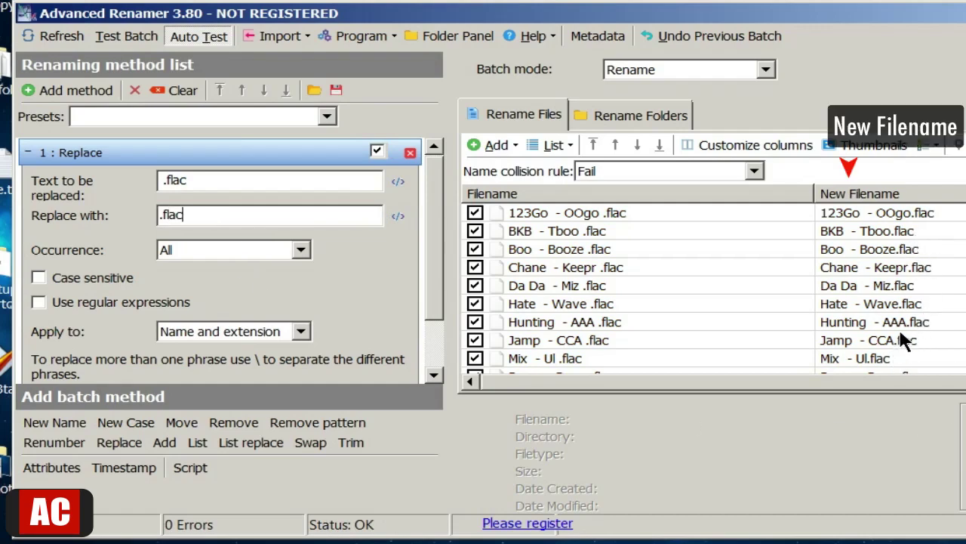
click(29, 153)
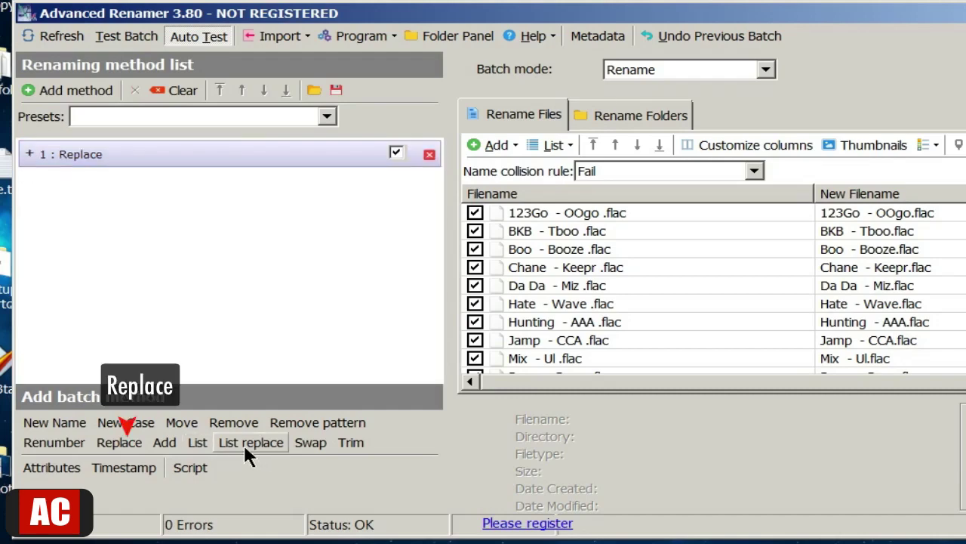
Step: Add a second Replace method that replaces " -" (with a leading space) with "-" in the file names
click(127, 442)
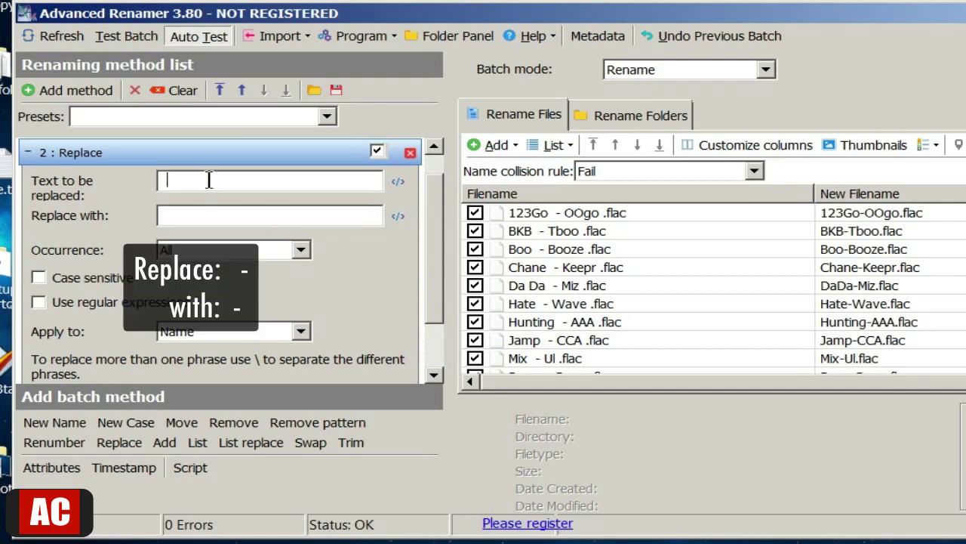
text(-)
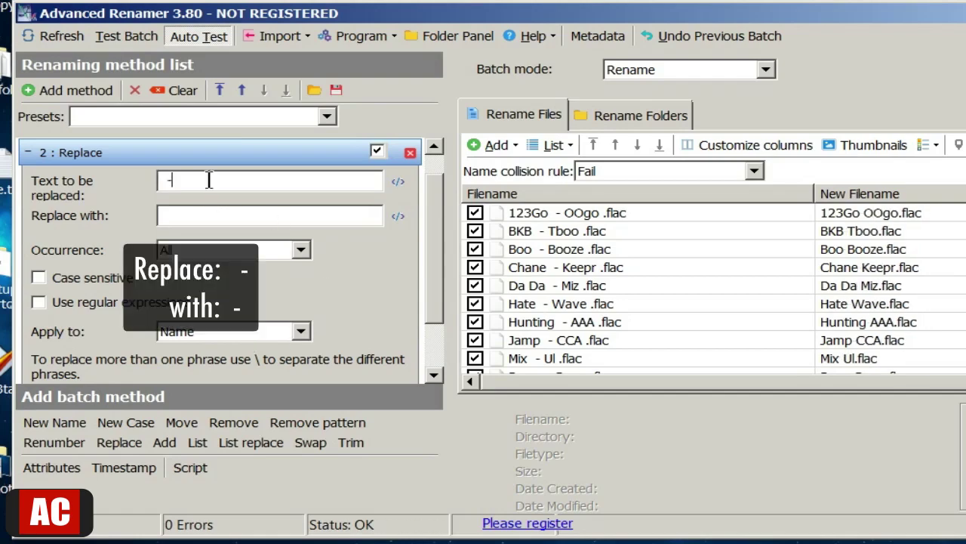
click(185, 216)
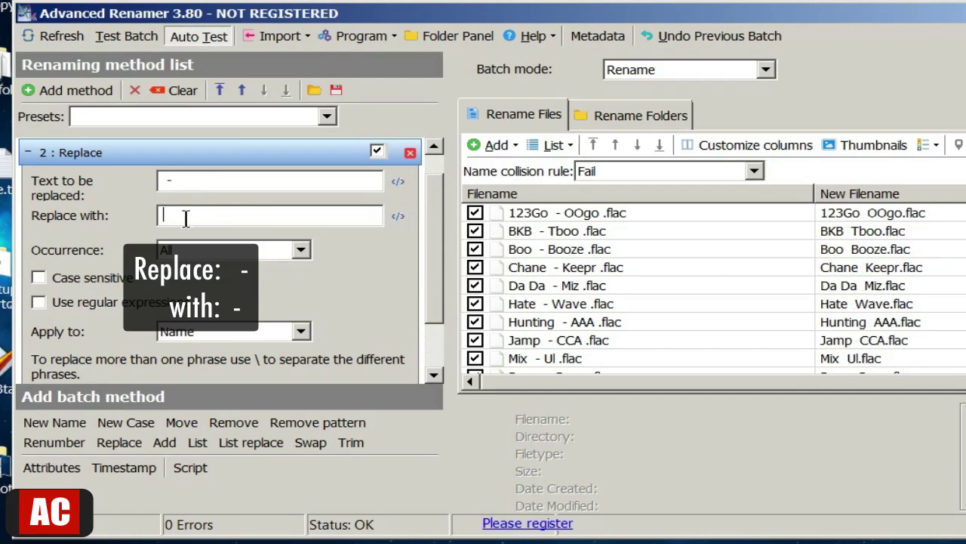
text(-)
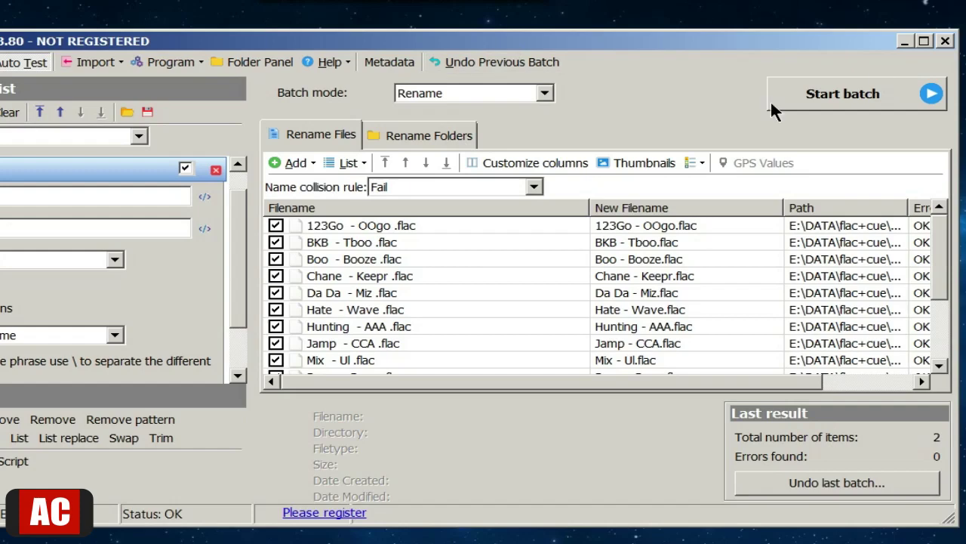
Step: Run the batch rename on all listed FLAC files with both Replace methods
drag(941, 281, 943, 255)
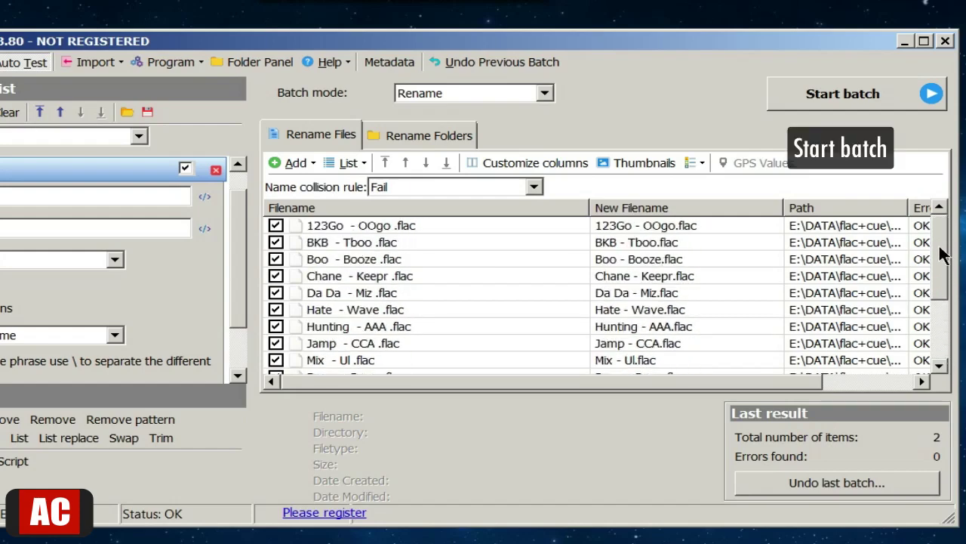
click(857, 96)
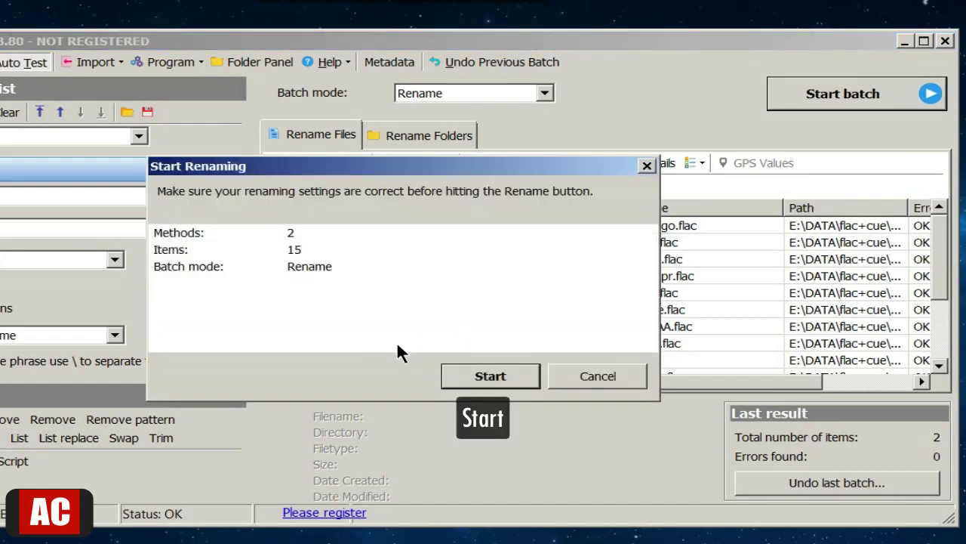
click(455, 377)
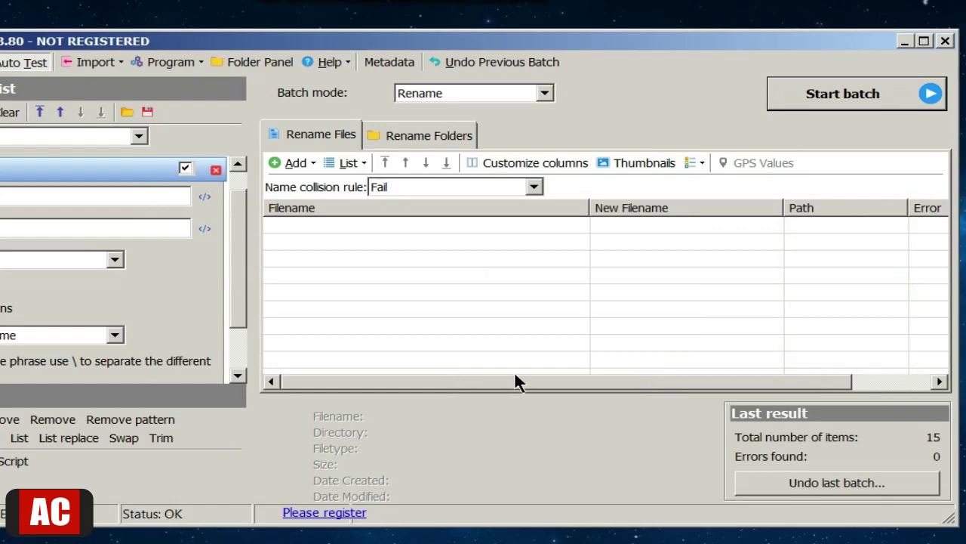
Step: Minimize Advanced Renamer and go through the FLAC files in the tag folder to check their new names
click(906, 41)
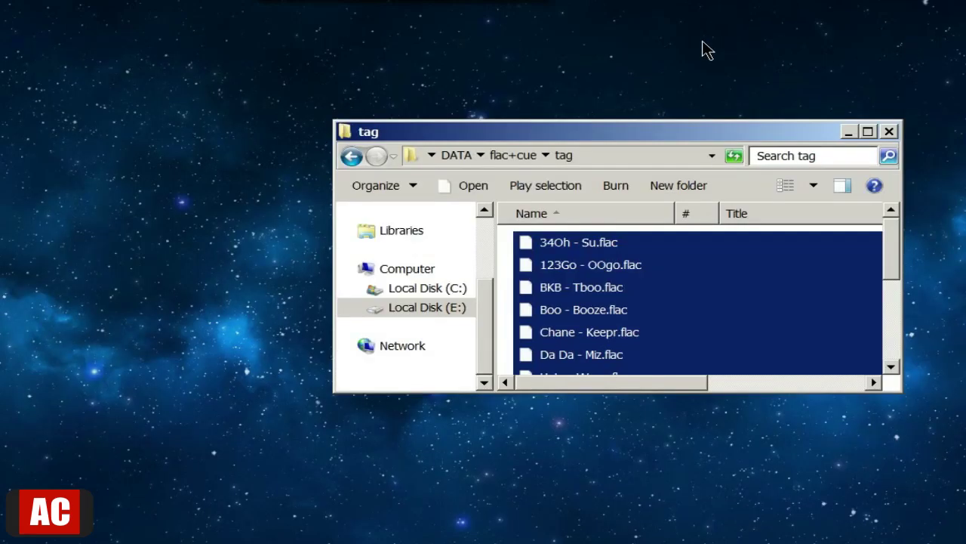
click(648, 254)
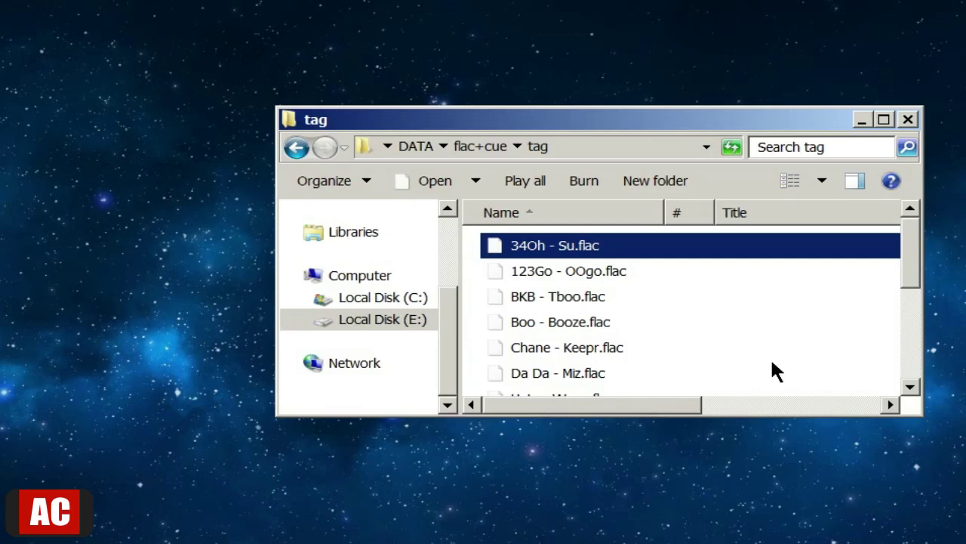
key(Down)
key(Down)
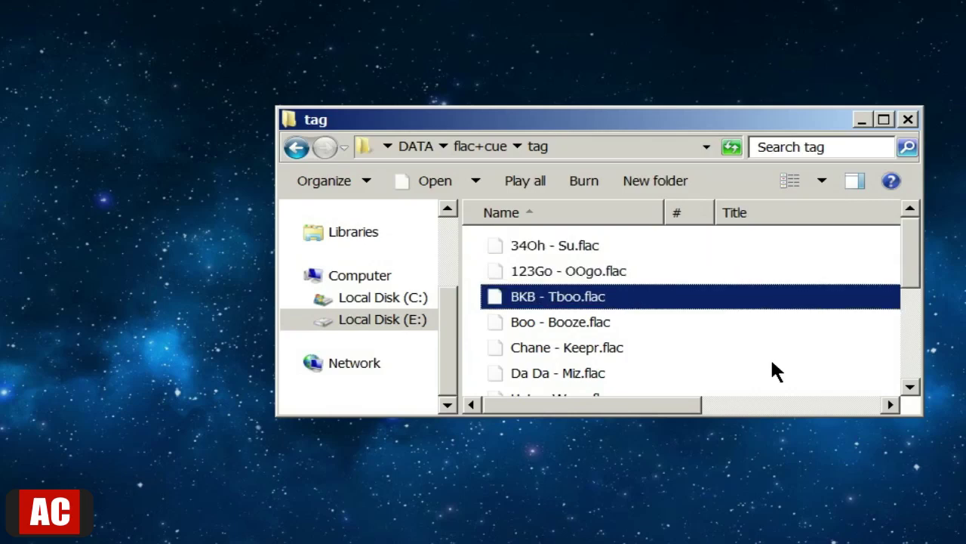
key(Down)
key(Down)
key(Down)
key(Down)
key(Down)
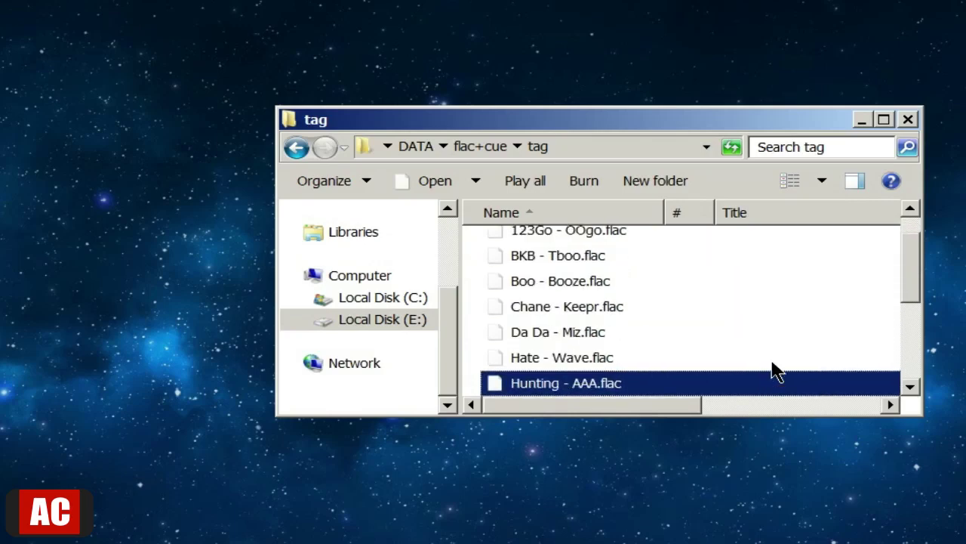
key(Down)
key(Down)
key(Down)
key(Down)
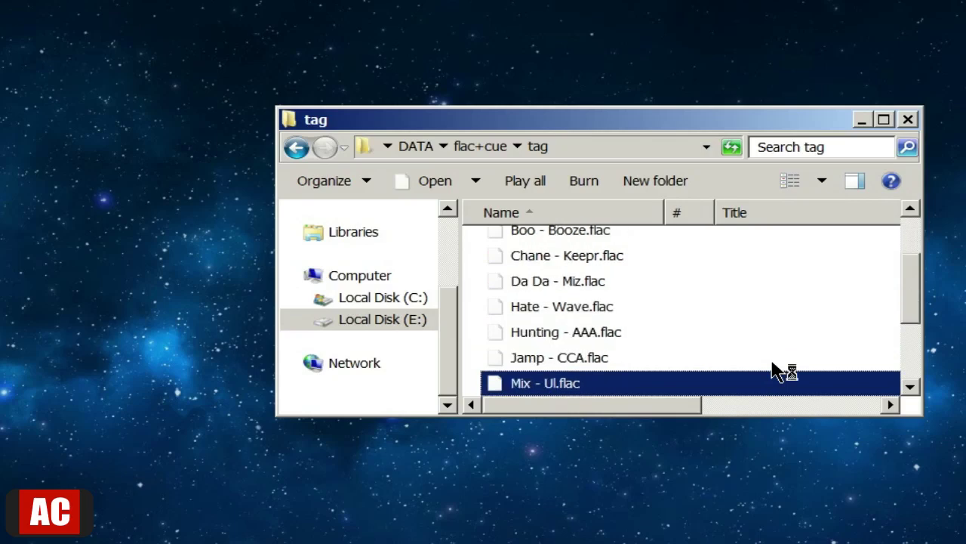
key(Down)
key(Down)
key(Down)
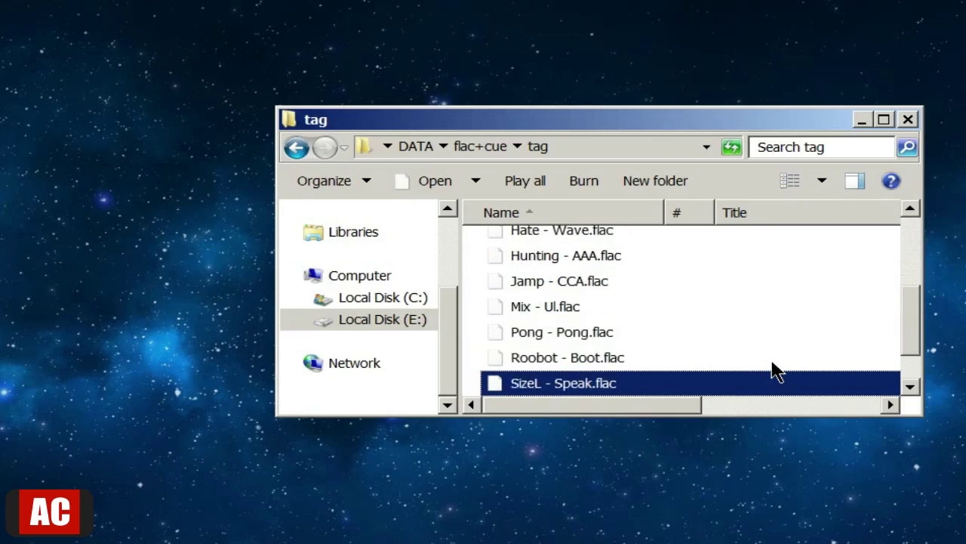